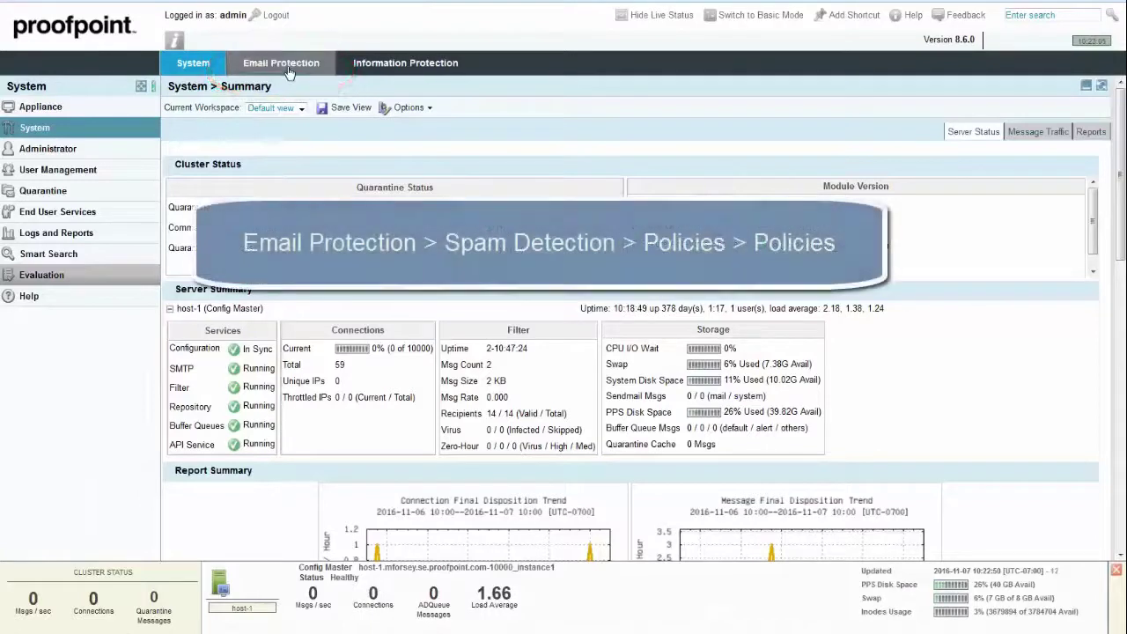
# Start a new spam policy named 'inbound'
pyautogui.click(284, 65)
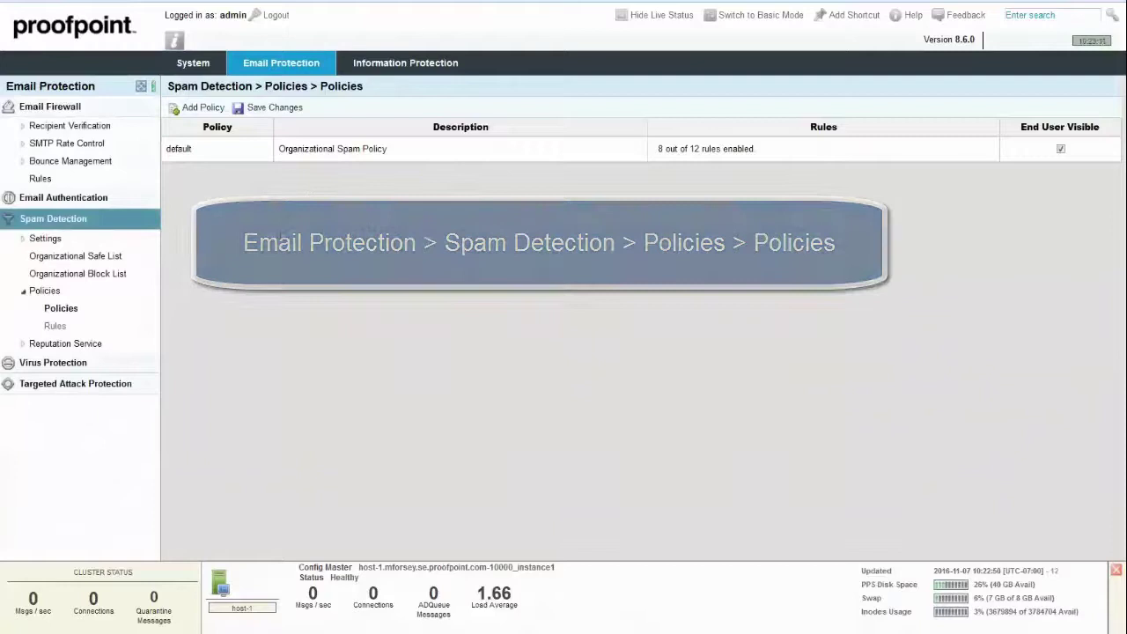
pyautogui.click(215, 109)
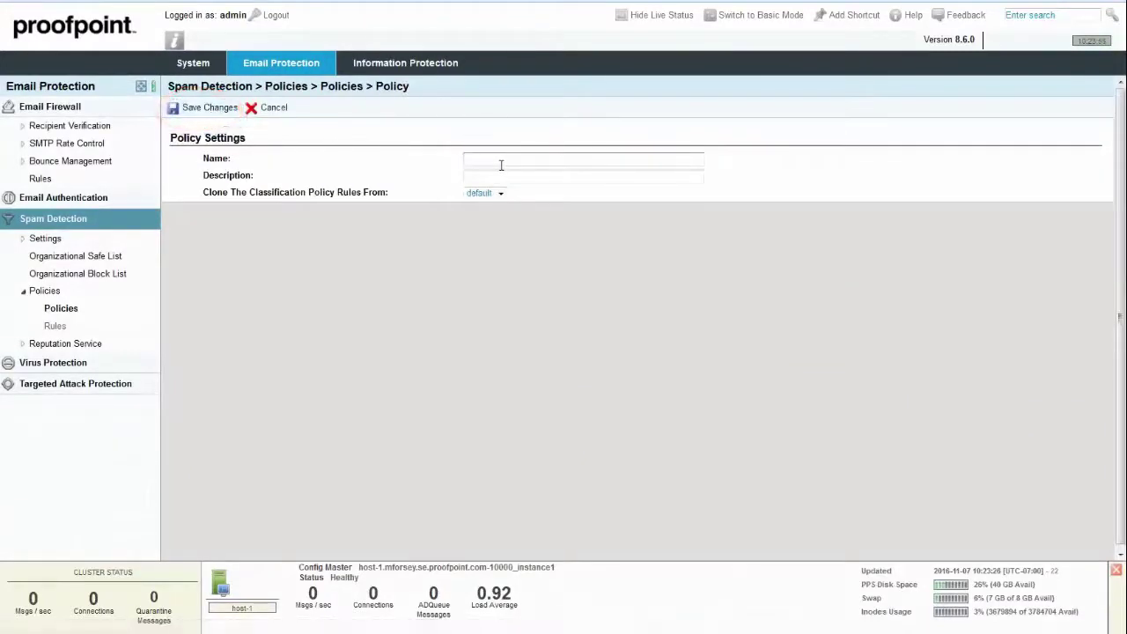
pyautogui.click(501, 165)
pyautogui.write('In')
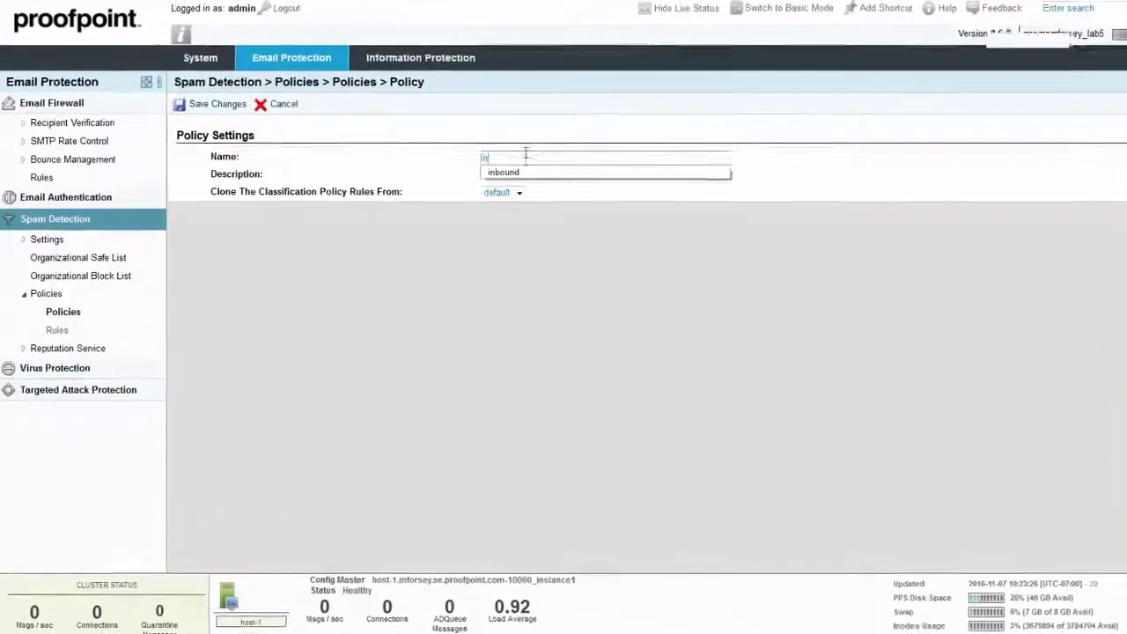
pyautogui.click(498, 173)
# Give the policy the description 'Inbound SPAM Policy' and save it
pyautogui.click(510, 177)
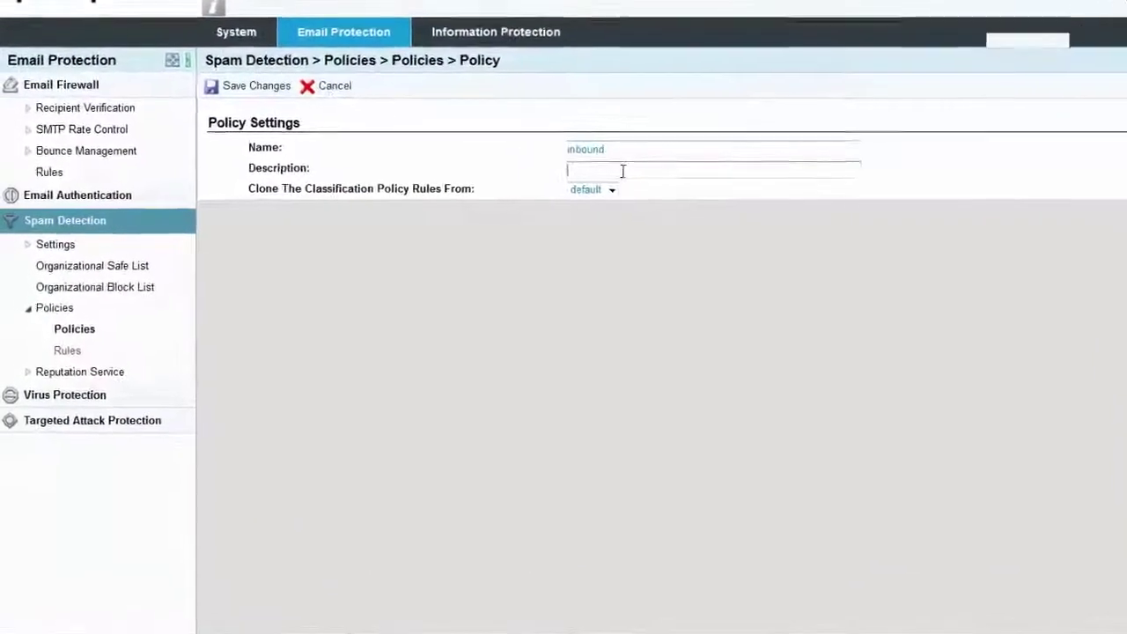
pyautogui.click(622, 170)
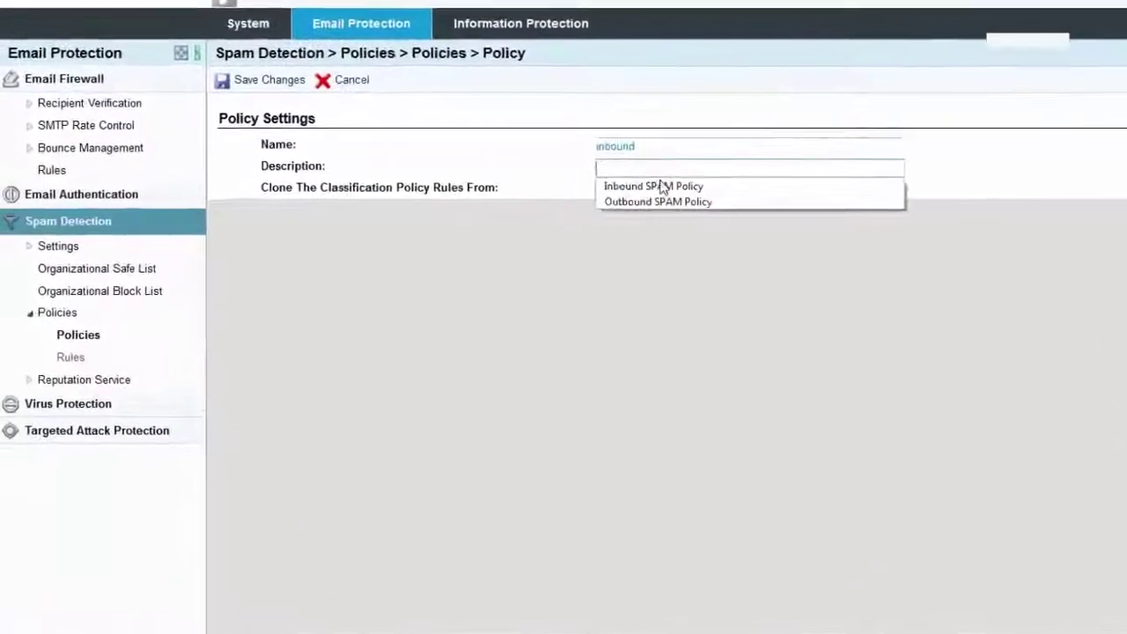
pyautogui.click(629, 186)
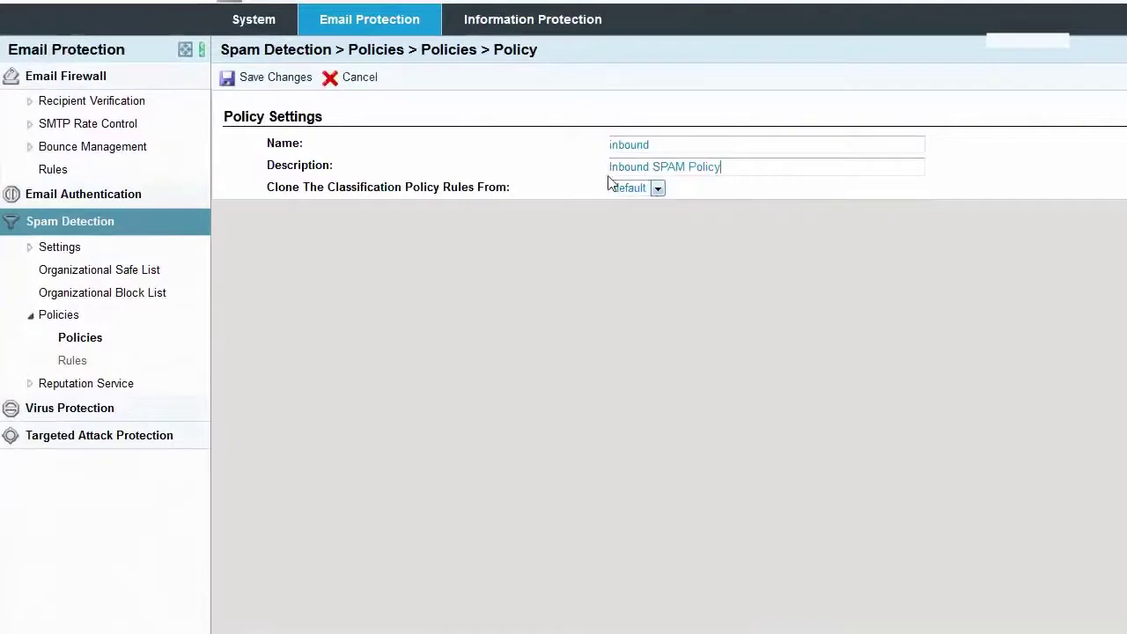
pyautogui.click(281, 79)
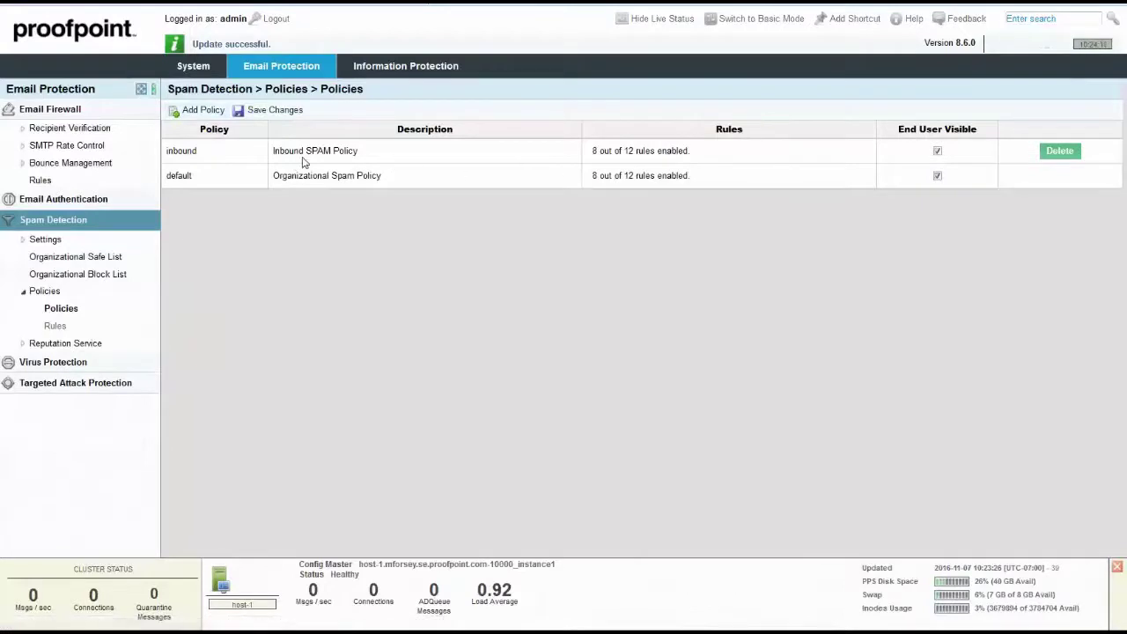
pyautogui.click(191, 156)
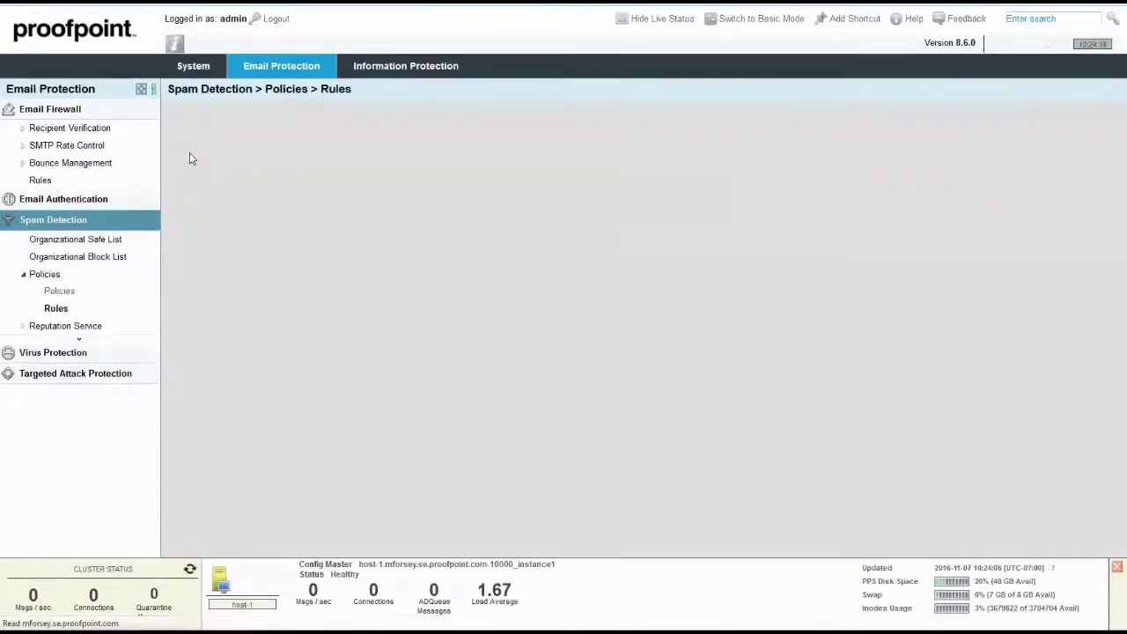
pyautogui.scroll(-5, 668, 380)
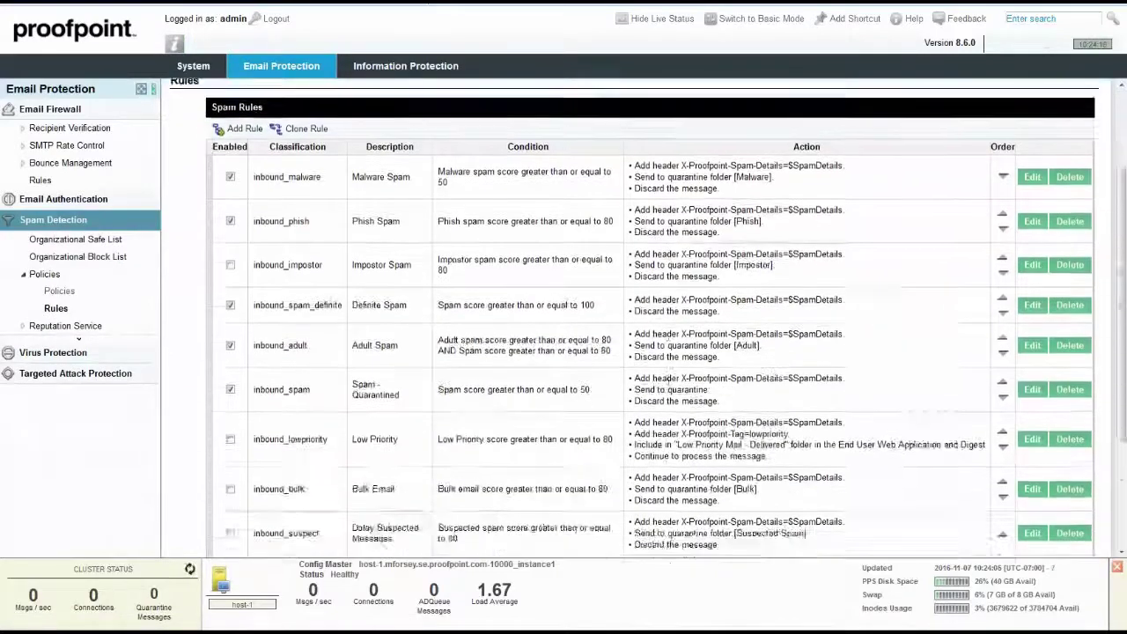
pyautogui.scroll(5, 733, 425)
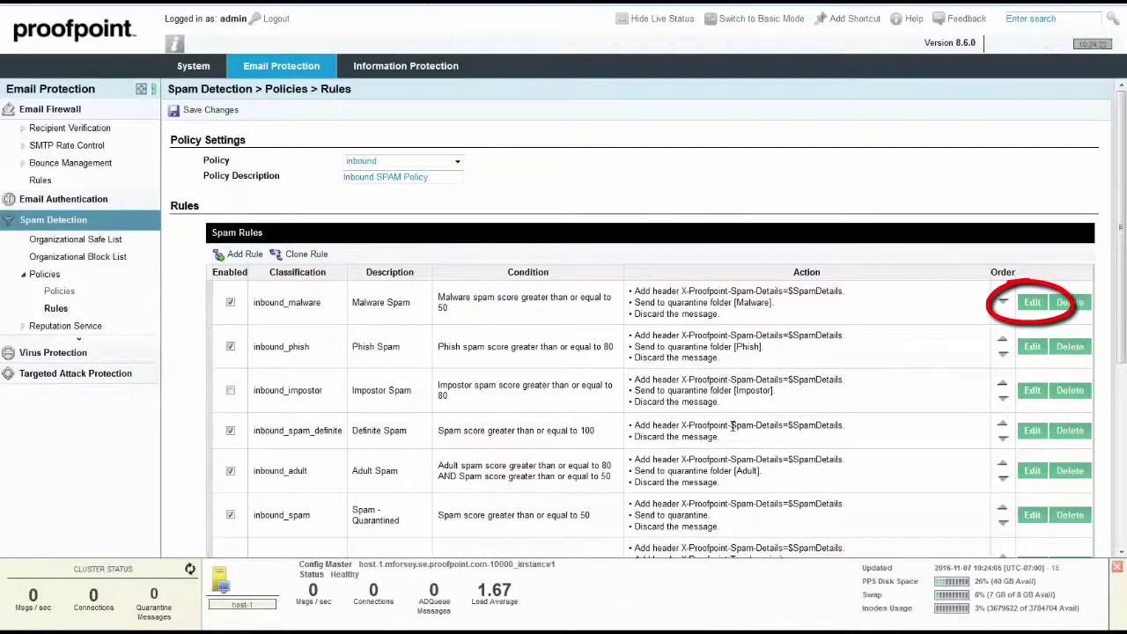
pyautogui.scroll(-2, 669, 264)
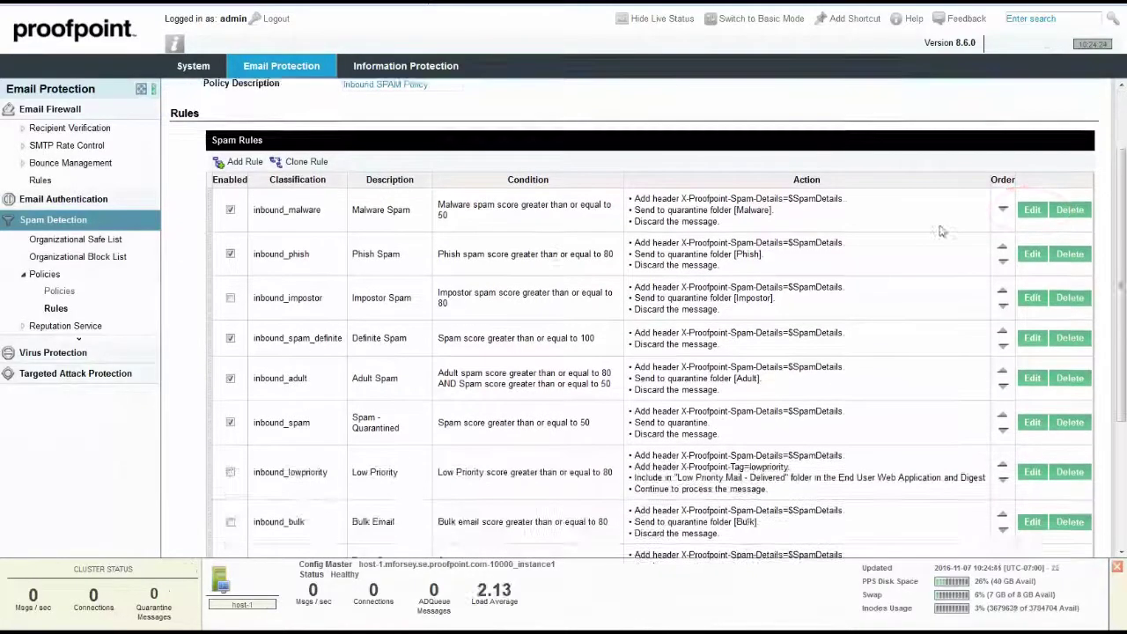
pyautogui.click(1032, 210)
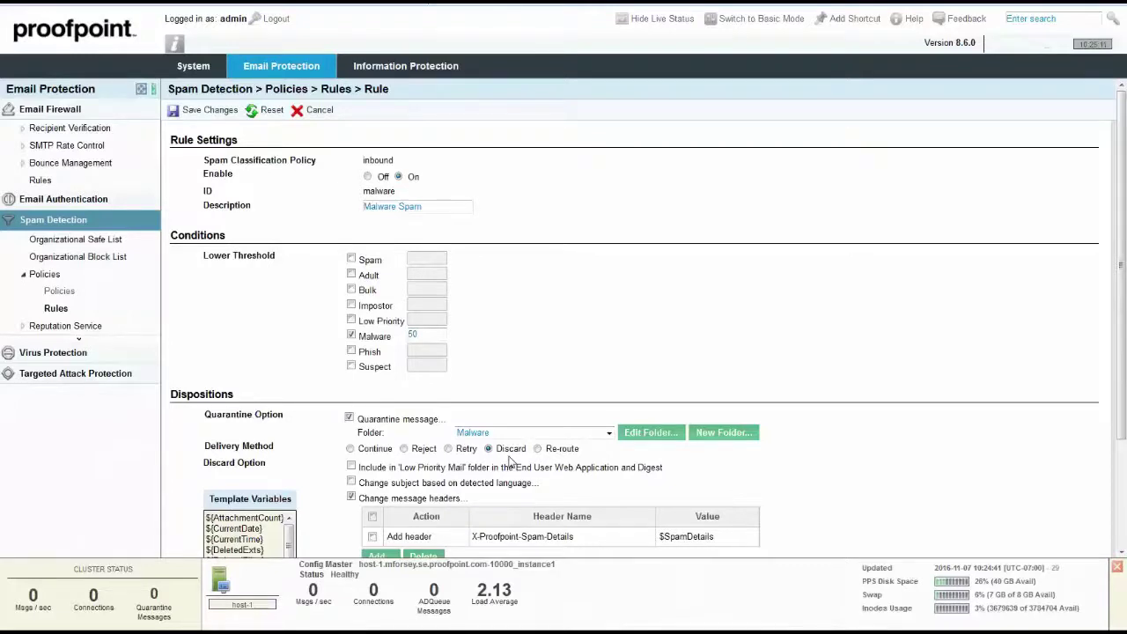
pyautogui.click(321, 115)
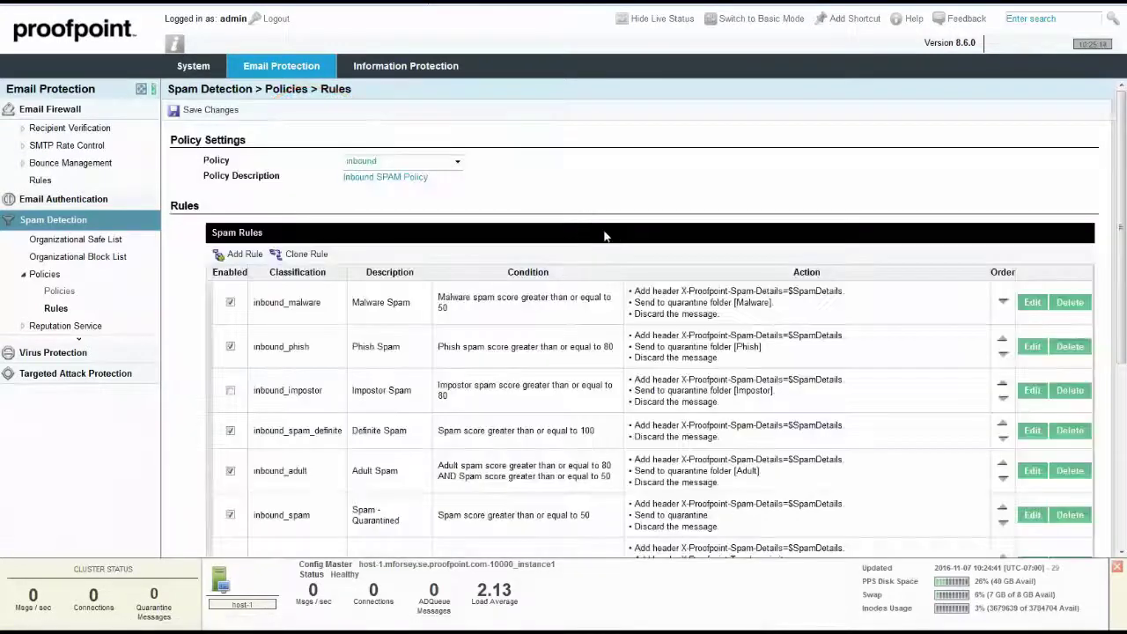
pyautogui.click(1030, 348)
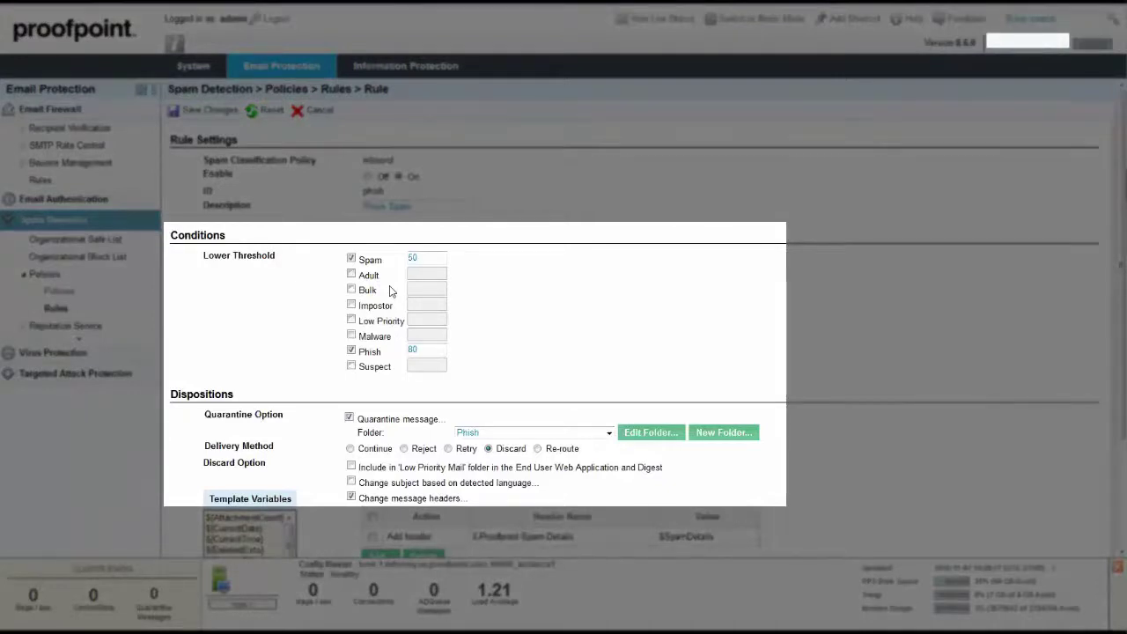
pyautogui.click(351, 258)
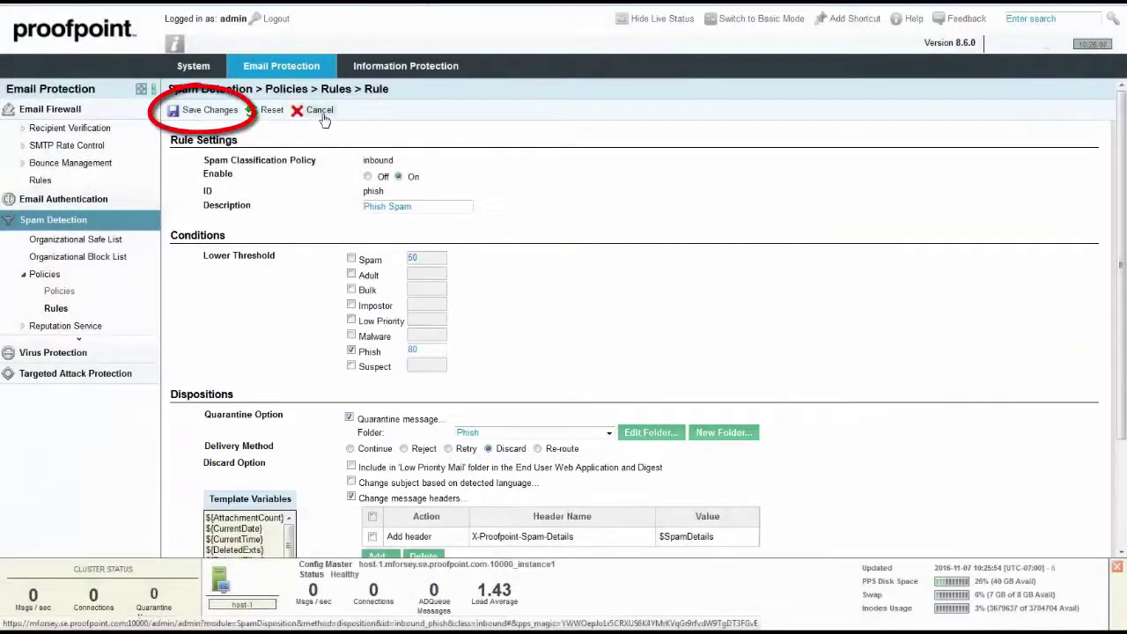
pyautogui.click(323, 113)
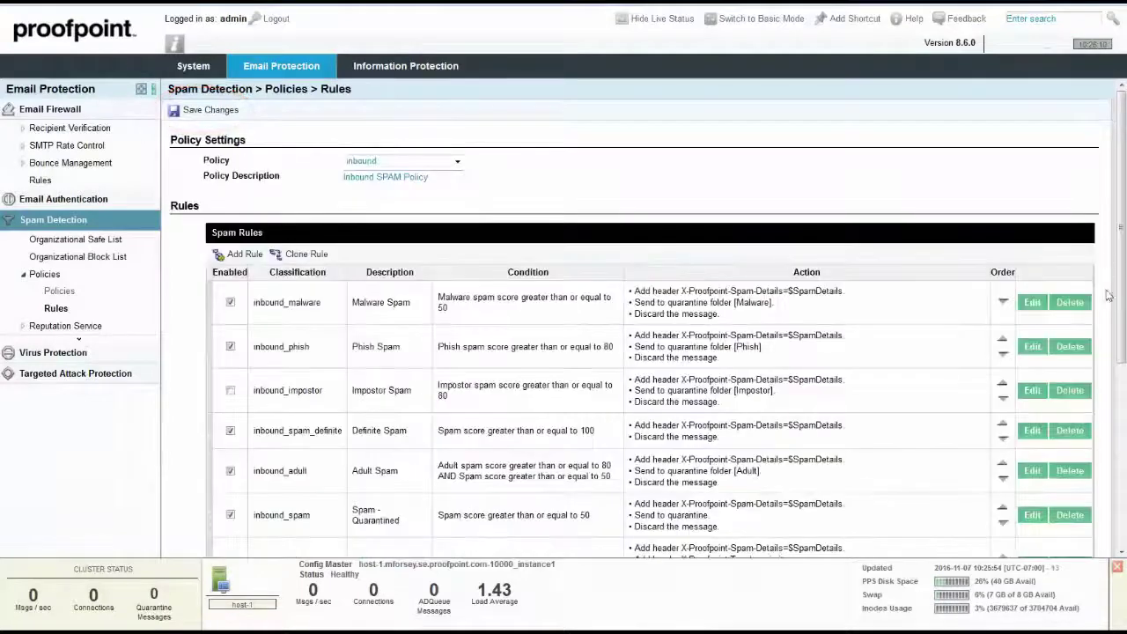
# Have the Definite Spam rule quarantine matches into the Definite Spam folder, and save
pyautogui.scroll(-5, 649, 308)
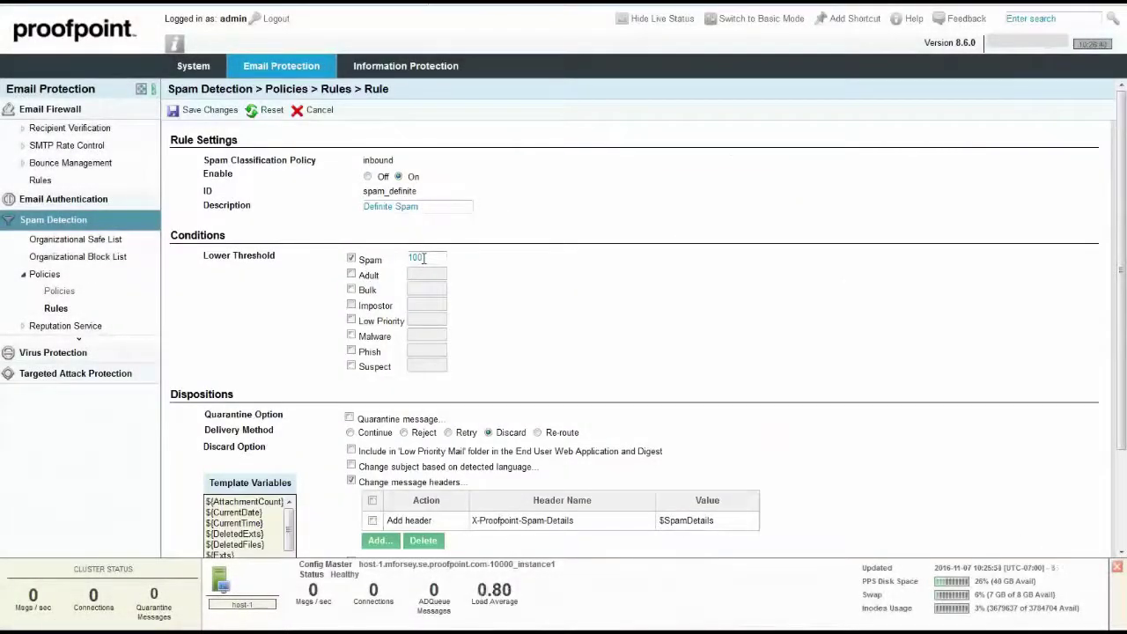
pyautogui.scroll(-3, 506, 327)
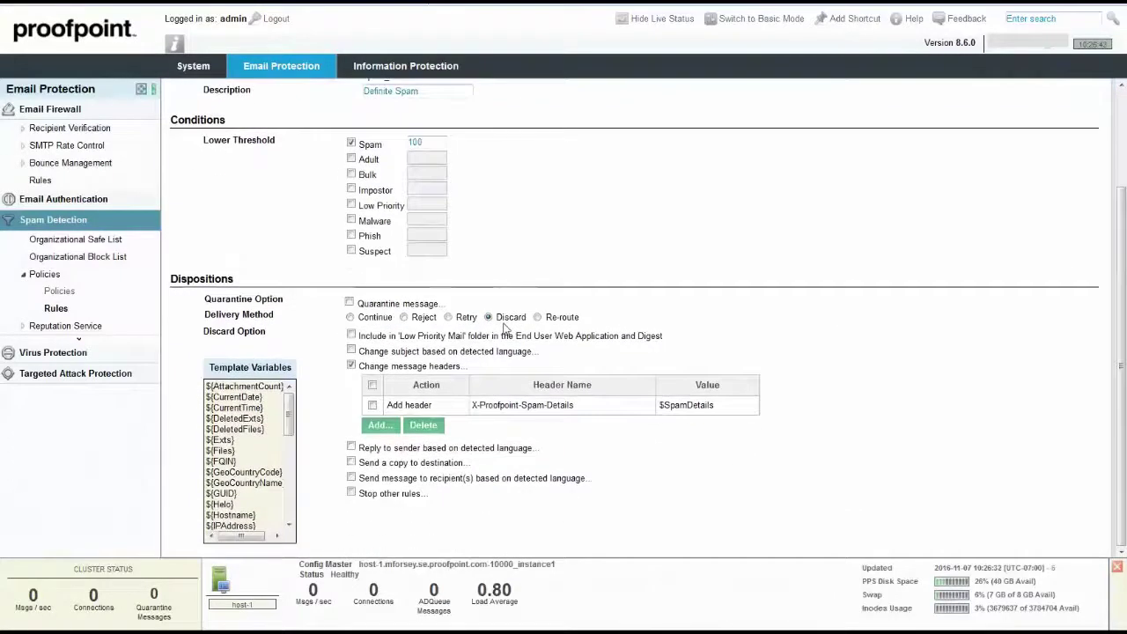
pyautogui.click(349, 302)
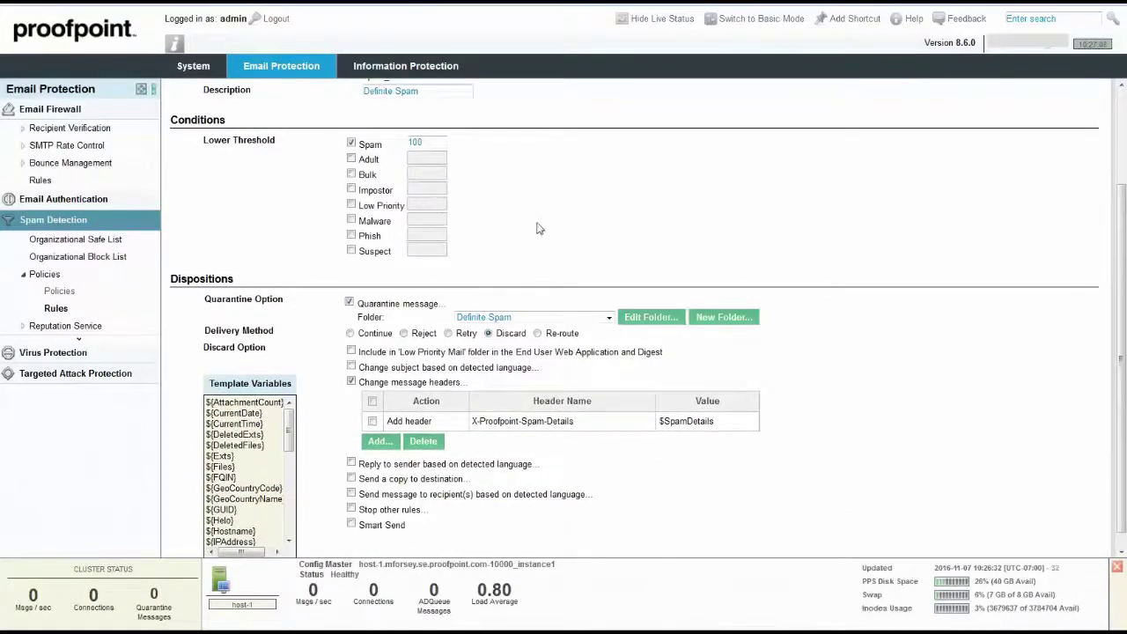
pyautogui.scroll(3, 546, 238)
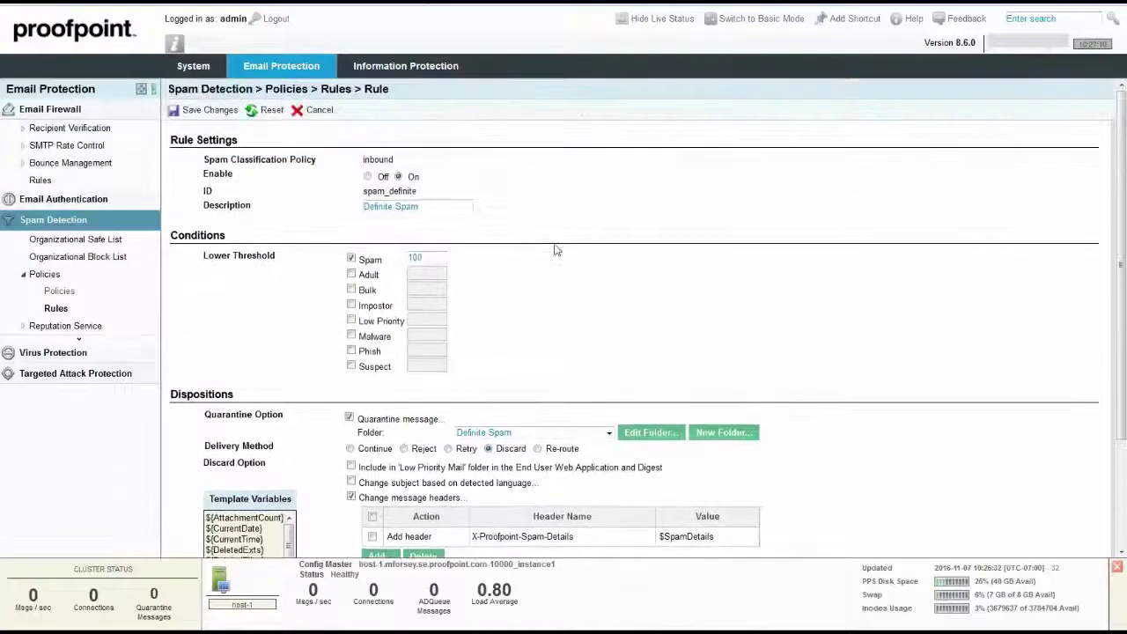
pyautogui.click(176, 111)
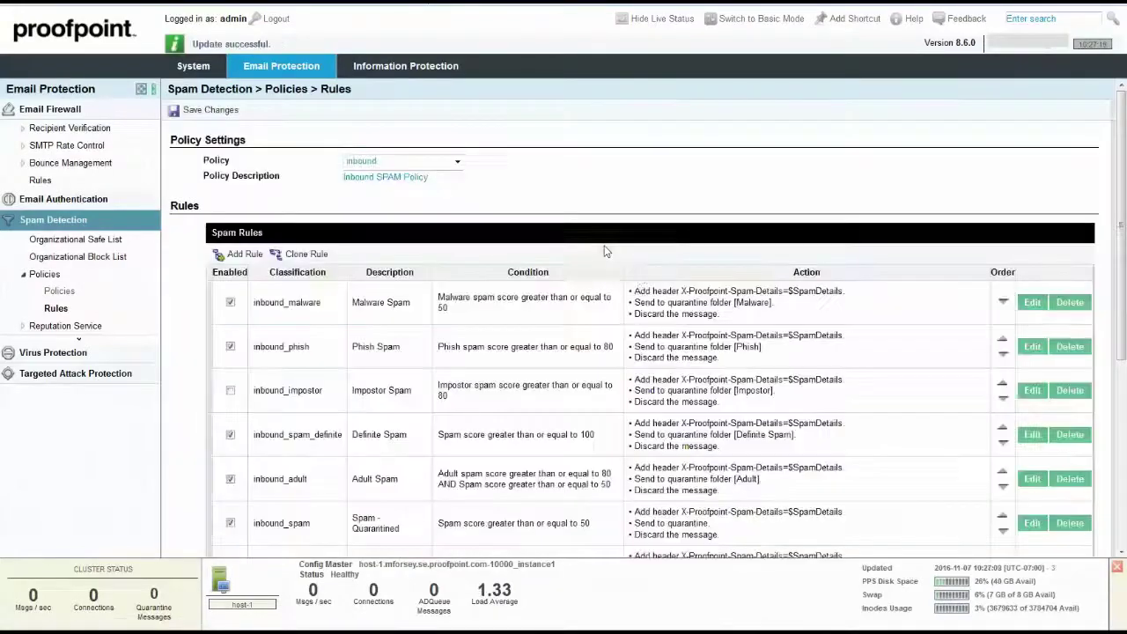
pyautogui.scroll(-4, 634, 282)
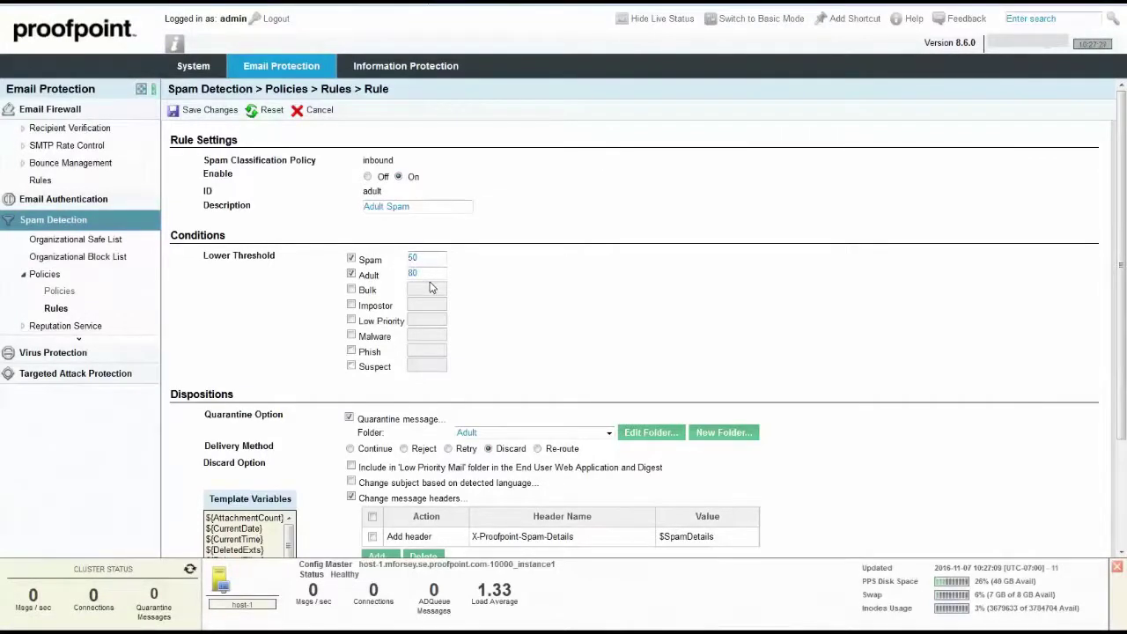
pyautogui.scroll(-2, 436, 284)
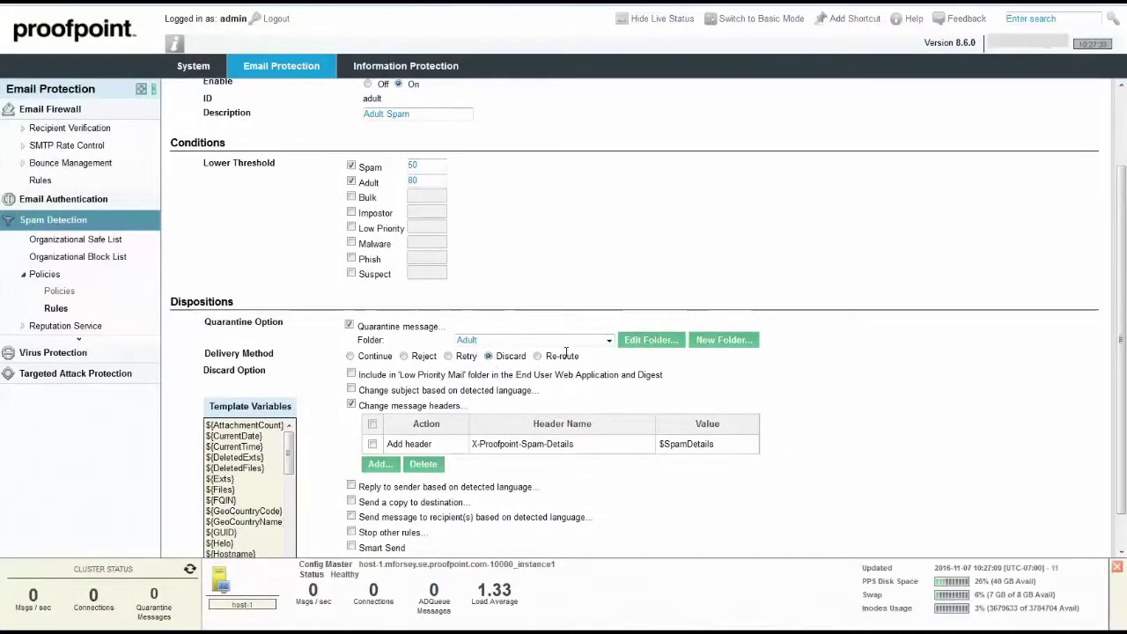
pyautogui.scroll(2, 577, 350)
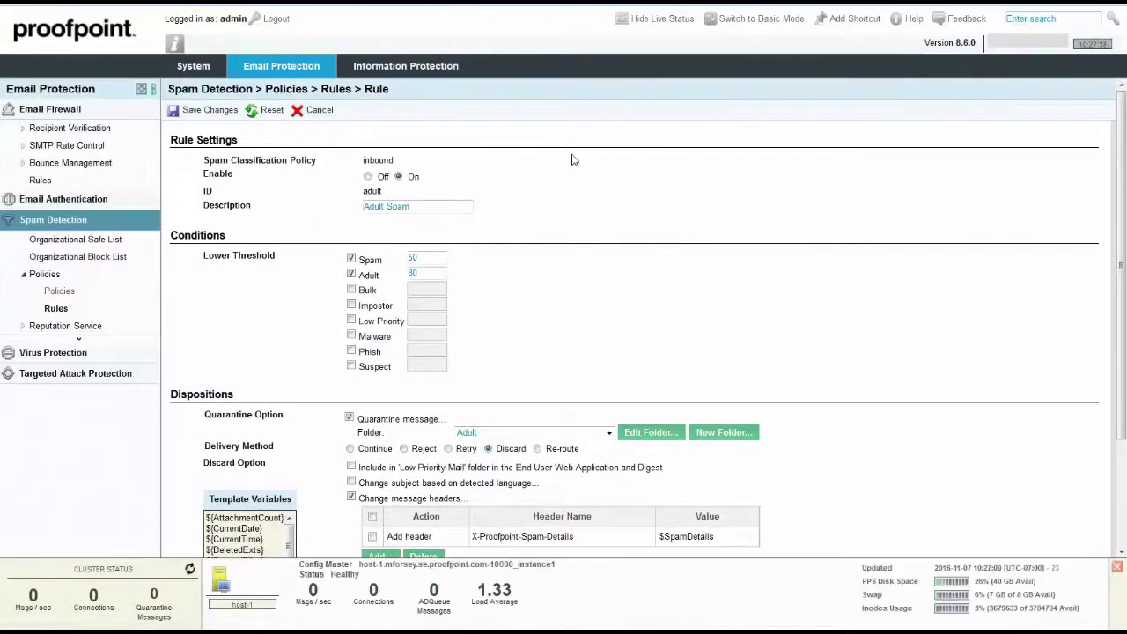
pyautogui.scroll(-1, 527, 240)
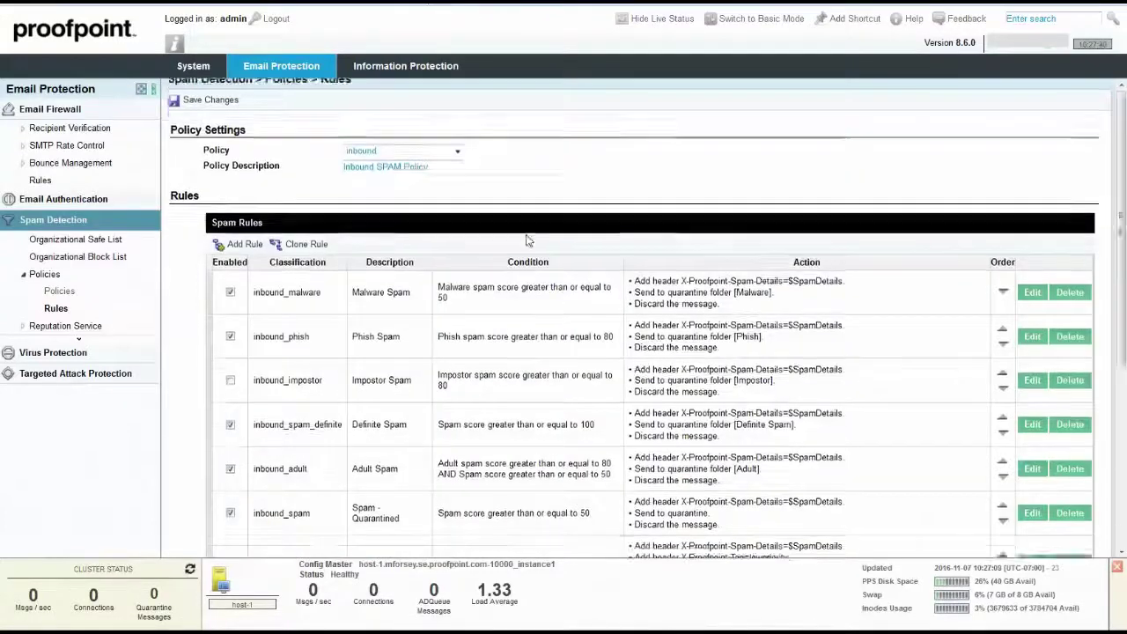
pyautogui.scroll(-3, 527, 239)
pyautogui.scroll(-2, 708, 337)
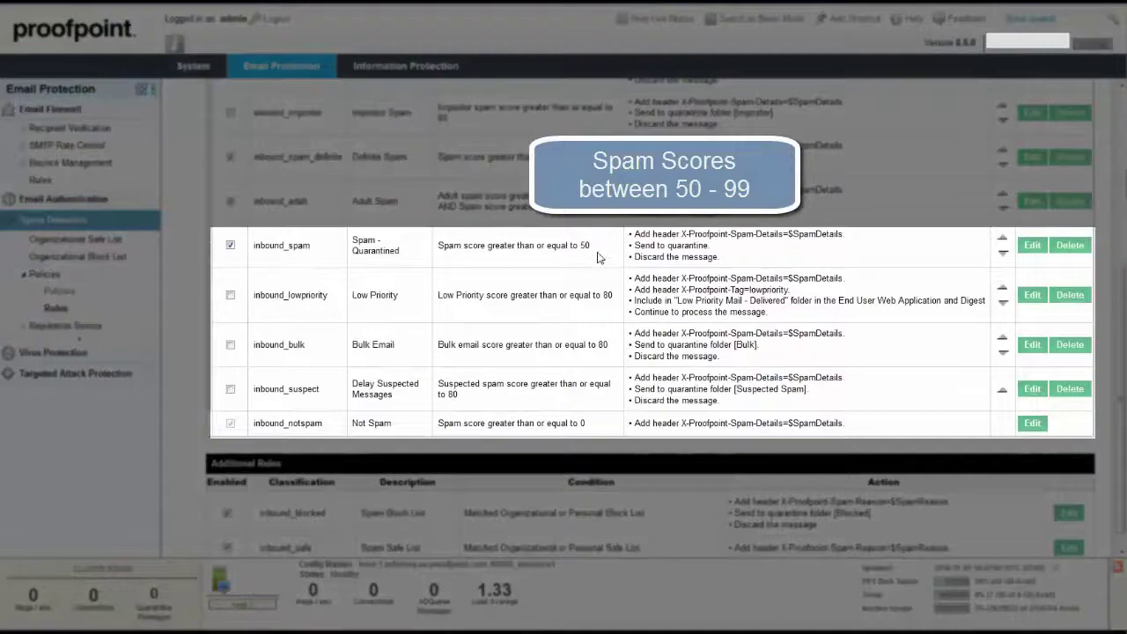
pyautogui.scroll(2, 595, 260)
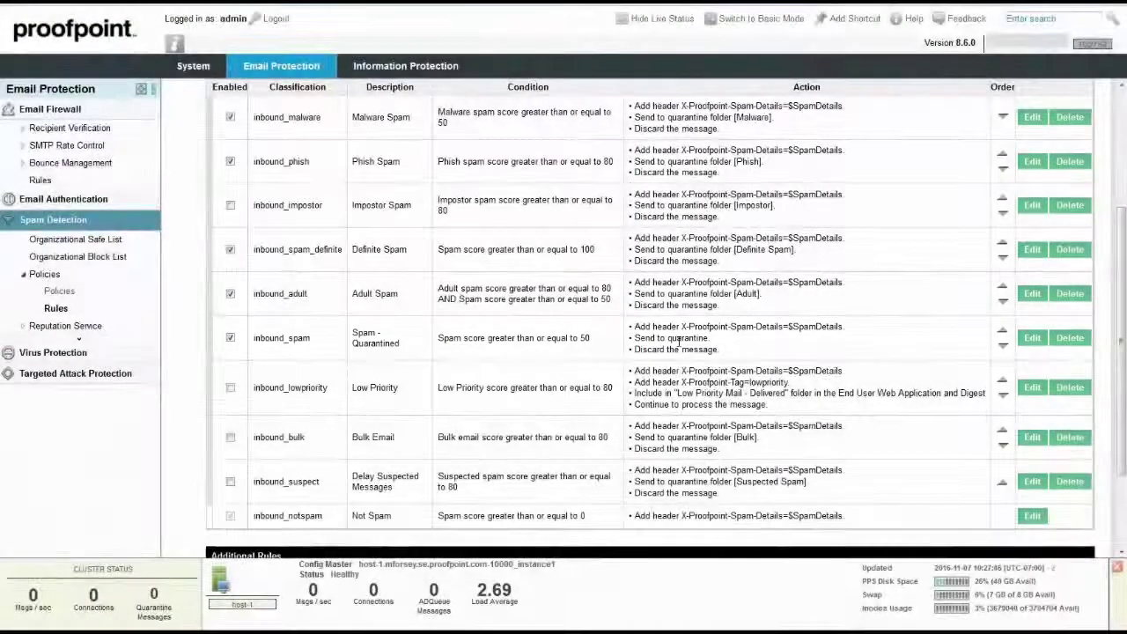
pyautogui.click(1032, 338)
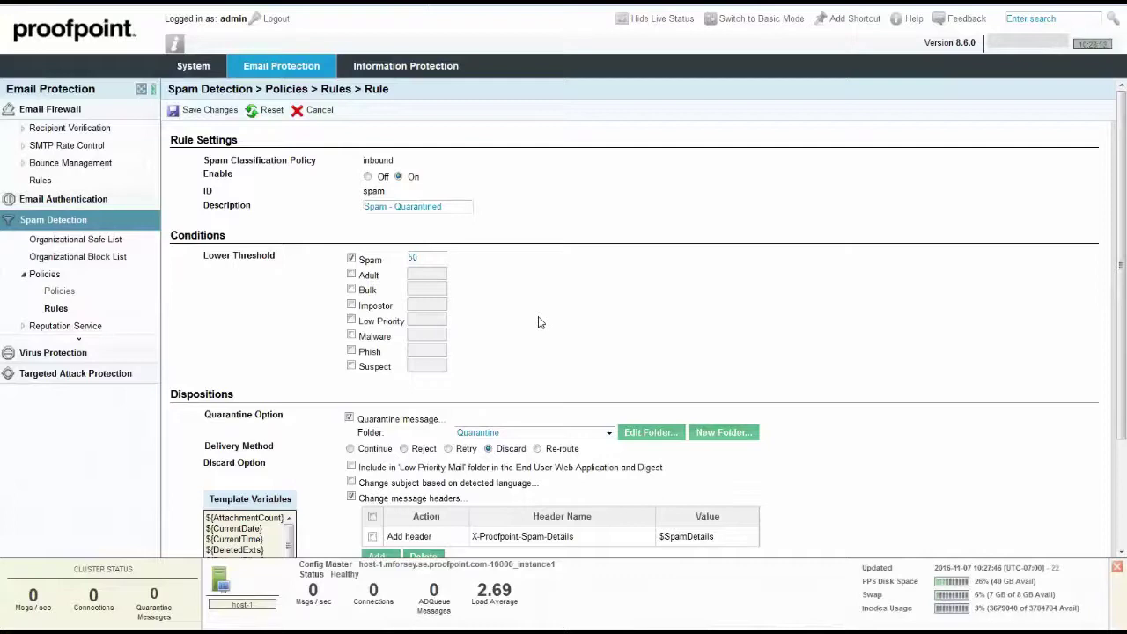
pyautogui.click(321, 117)
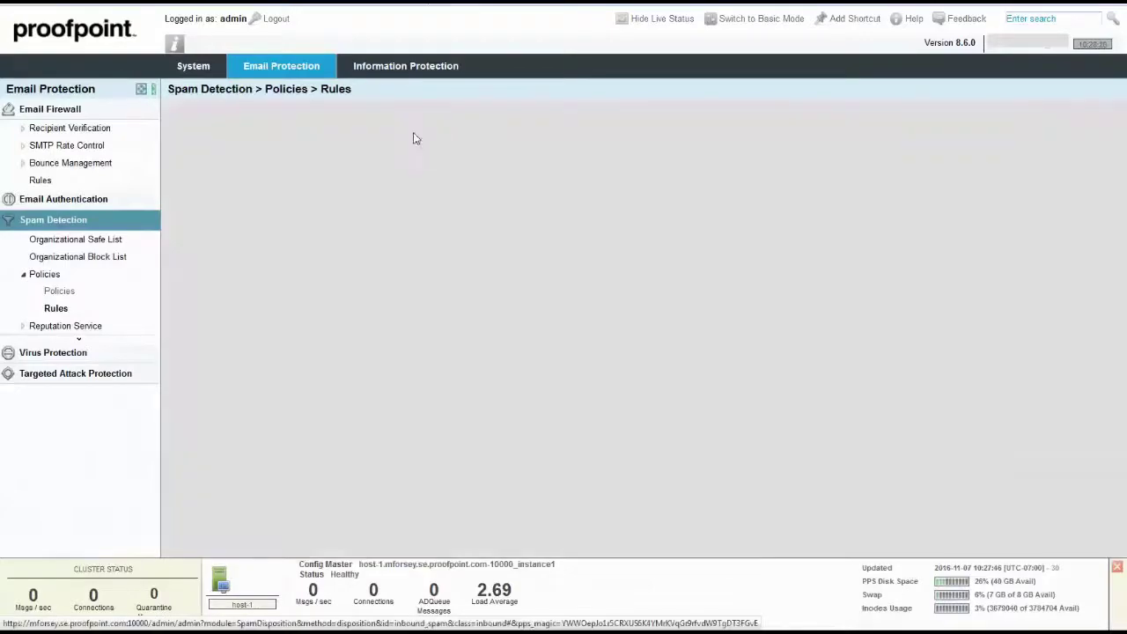
pyautogui.scroll(-5, 622, 409)
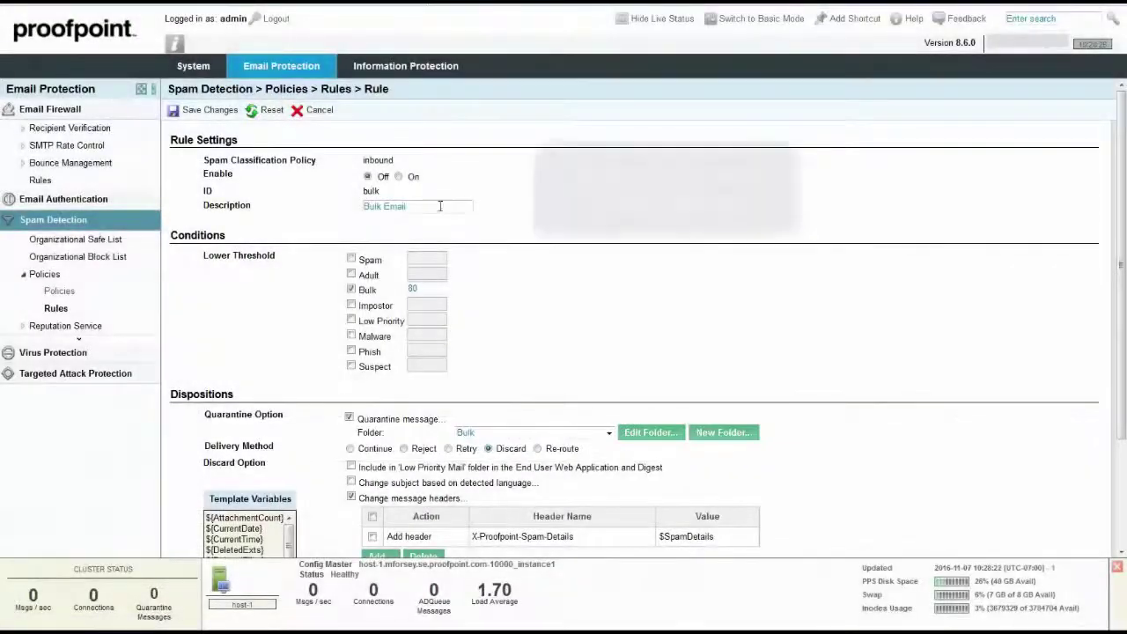
pyautogui.click(399, 176)
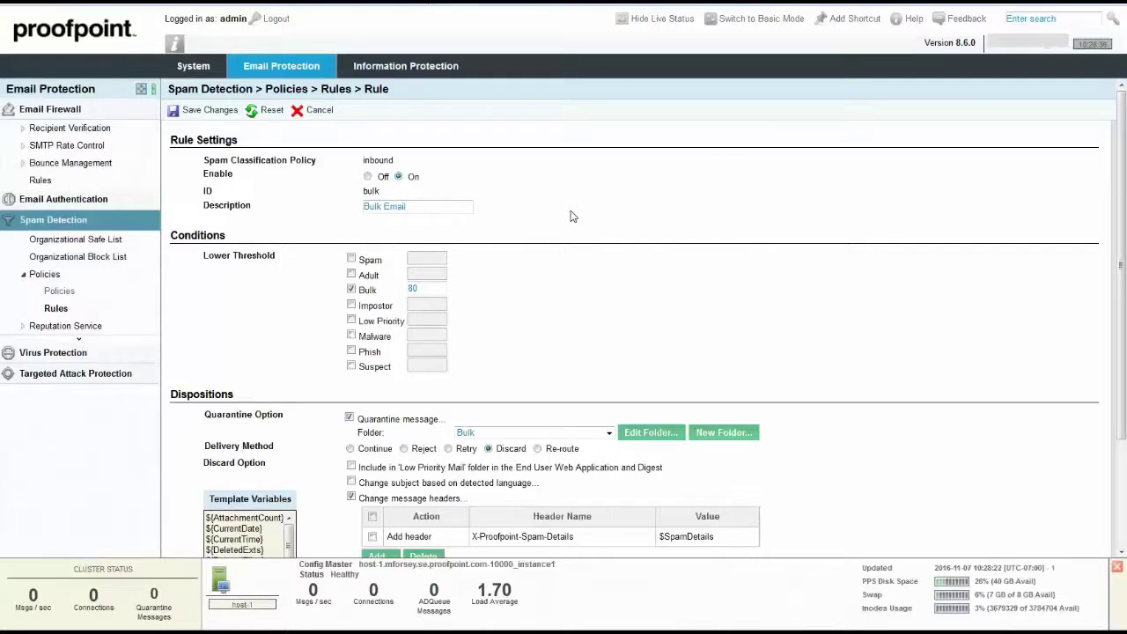
pyautogui.scroll(-3, 570, 217)
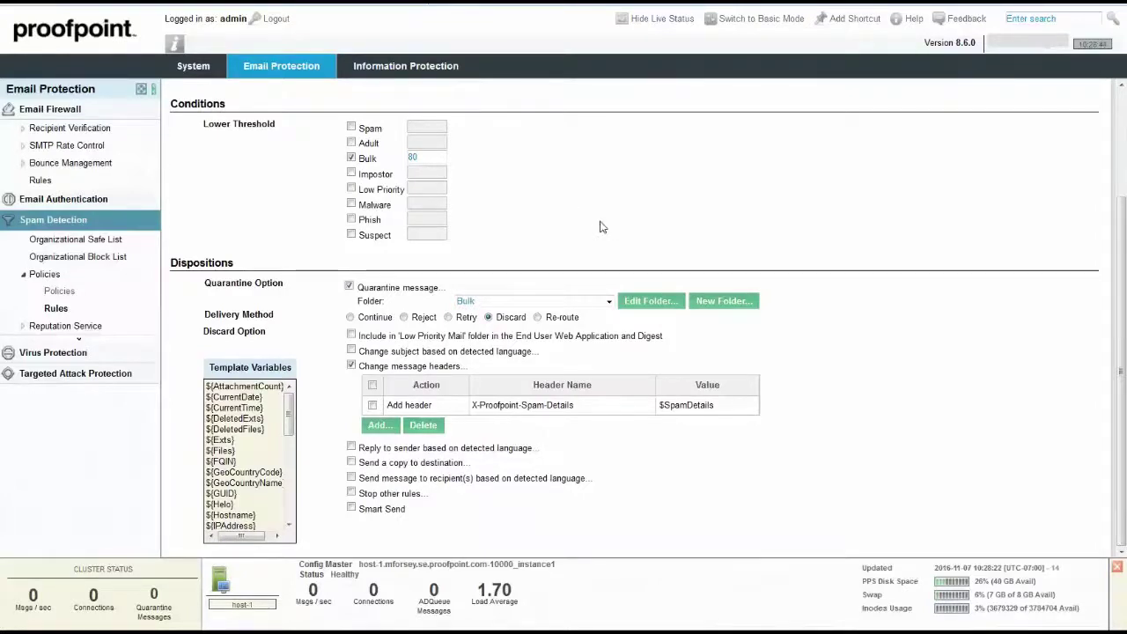
pyautogui.scroll(2, 573, 238)
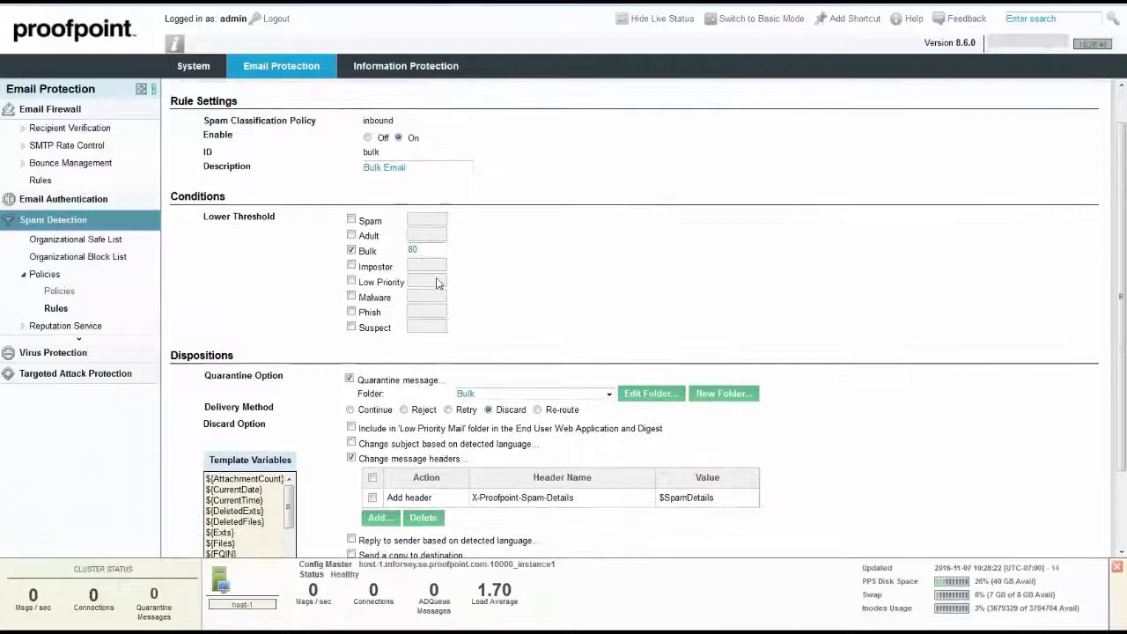
pyautogui.scroll(-2, 441, 286)
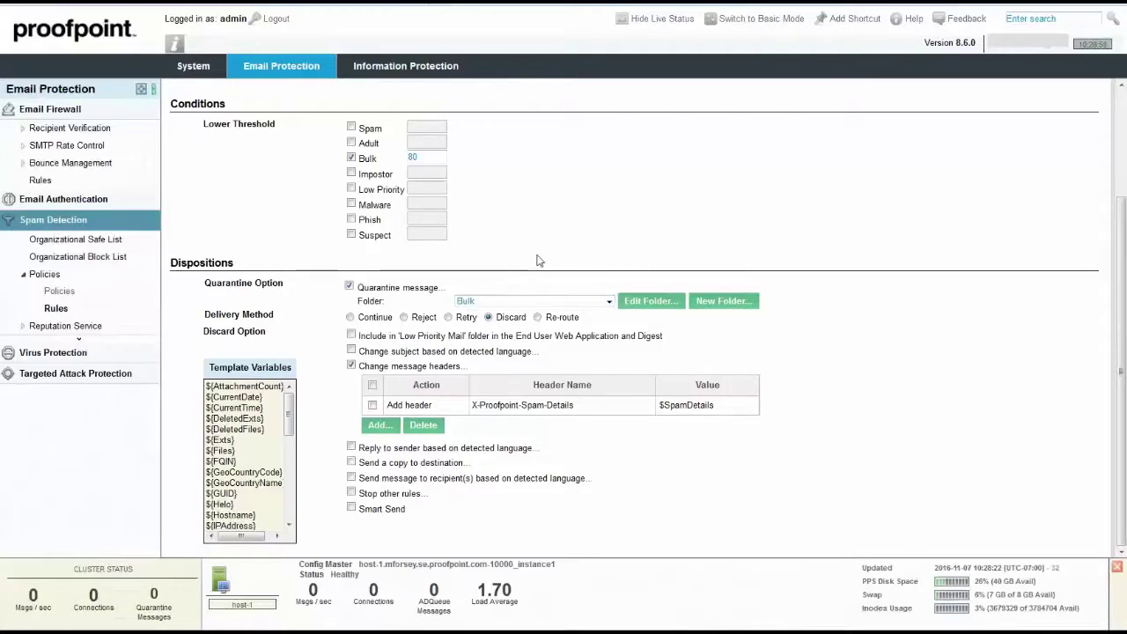
pyautogui.scroll(3, 539, 260)
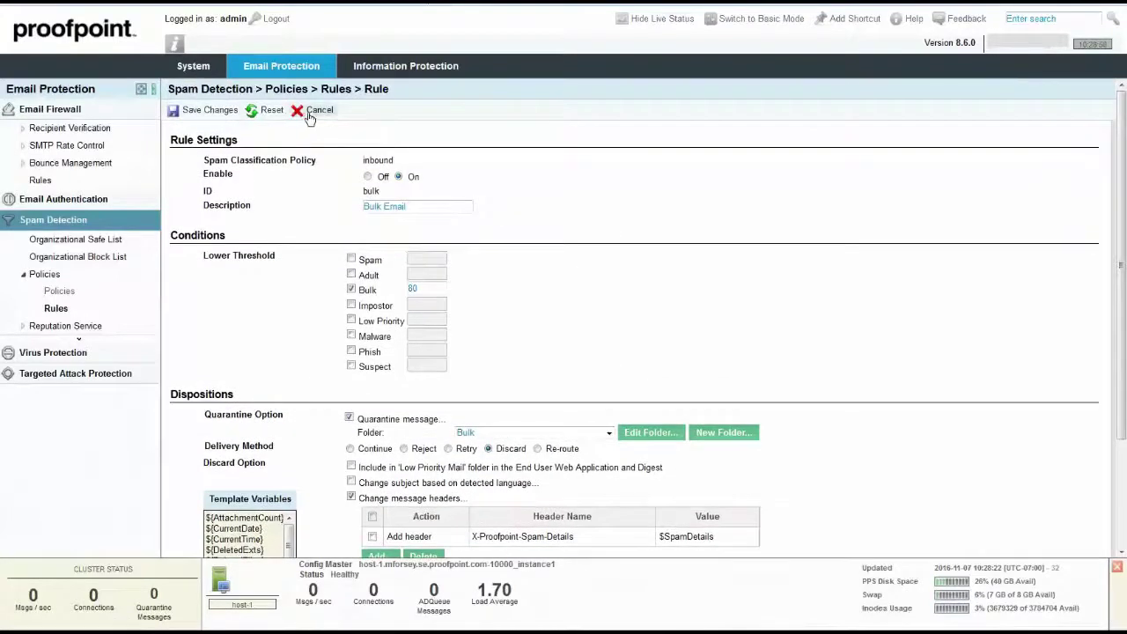
# Save the Bulk Email rule, then open and save inbound_suspect with its Suspect 80 threshold
pyautogui.click(212, 112)
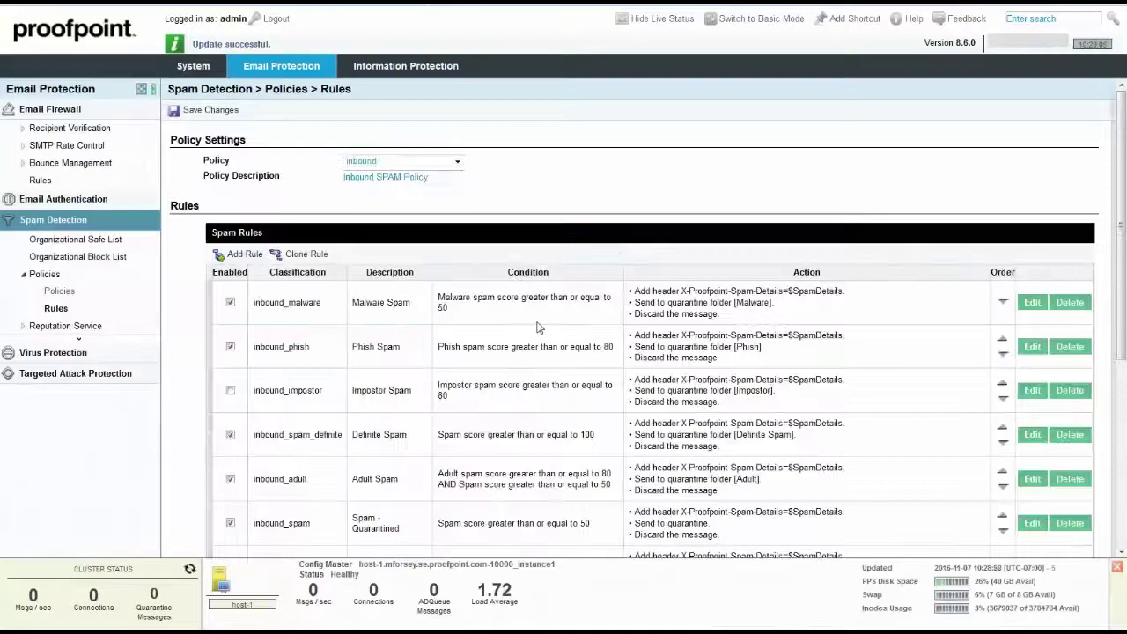
pyautogui.scroll(-3, 539, 327)
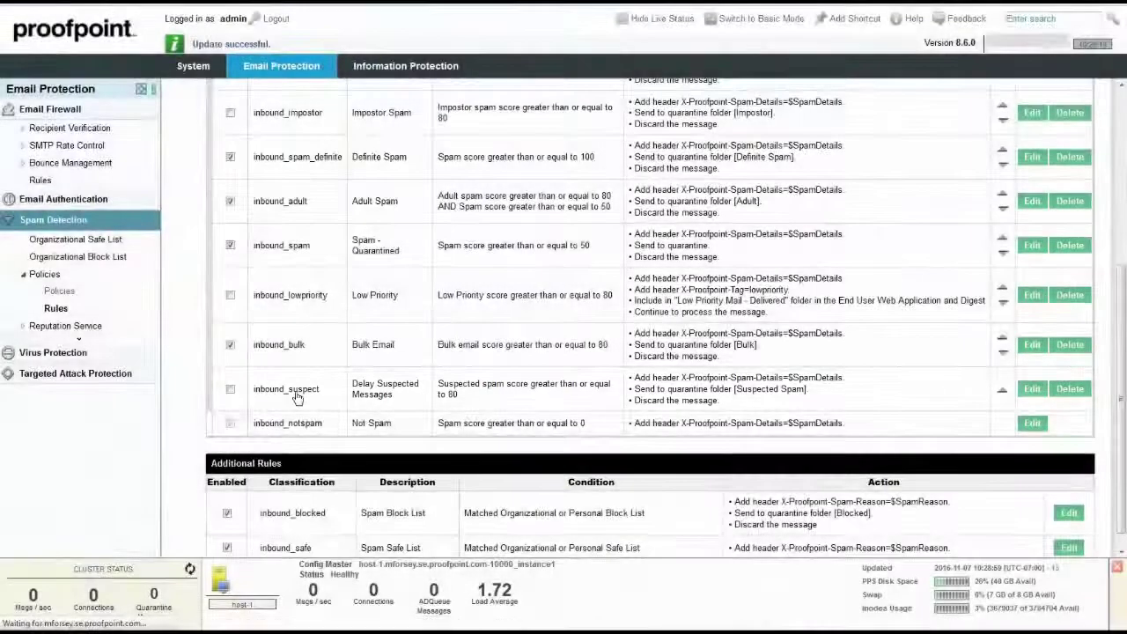
pyautogui.click(296, 395)
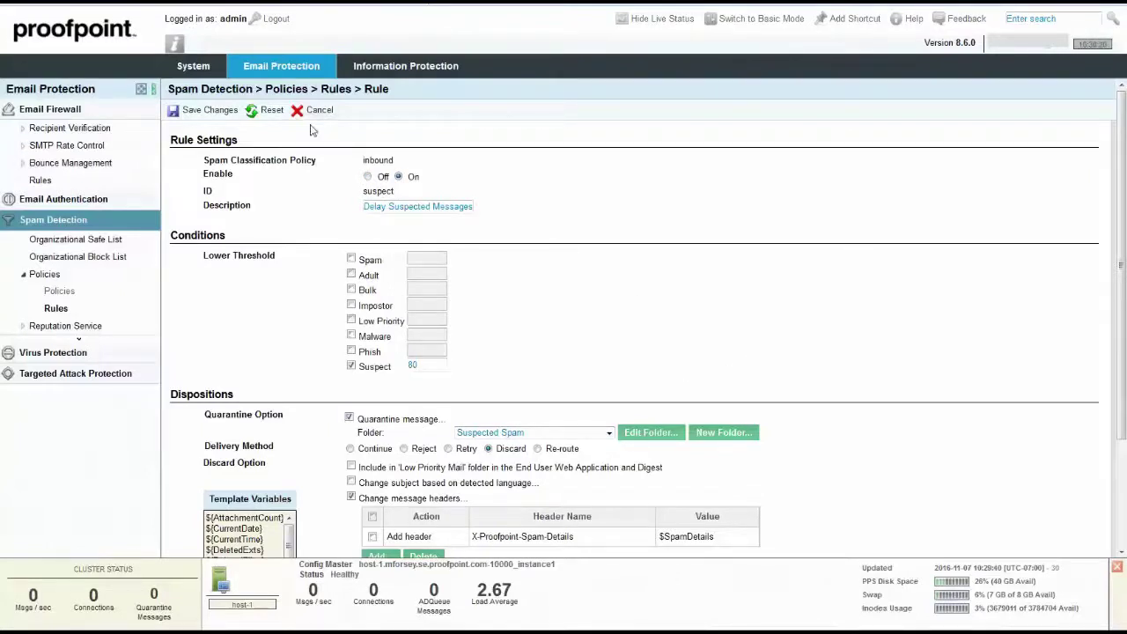
pyautogui.click(209, 111)
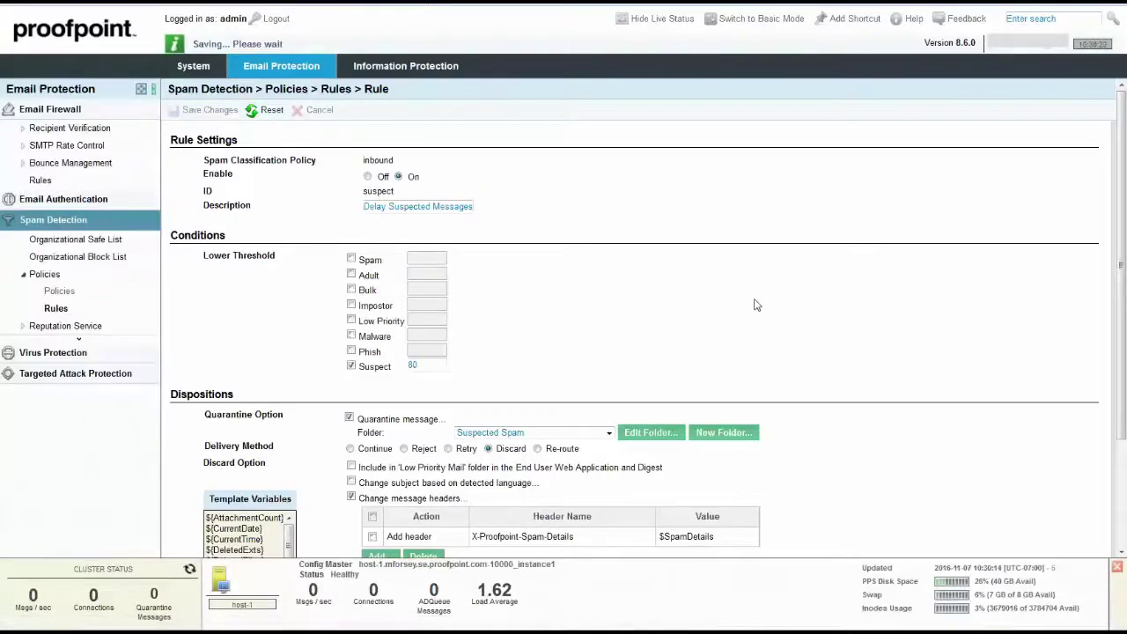
# Scroll through the inbound Spam Rules table to confirm Delay Suspected Messages is saved and enabled
pyautogui.scroll(-5, 755, 306)
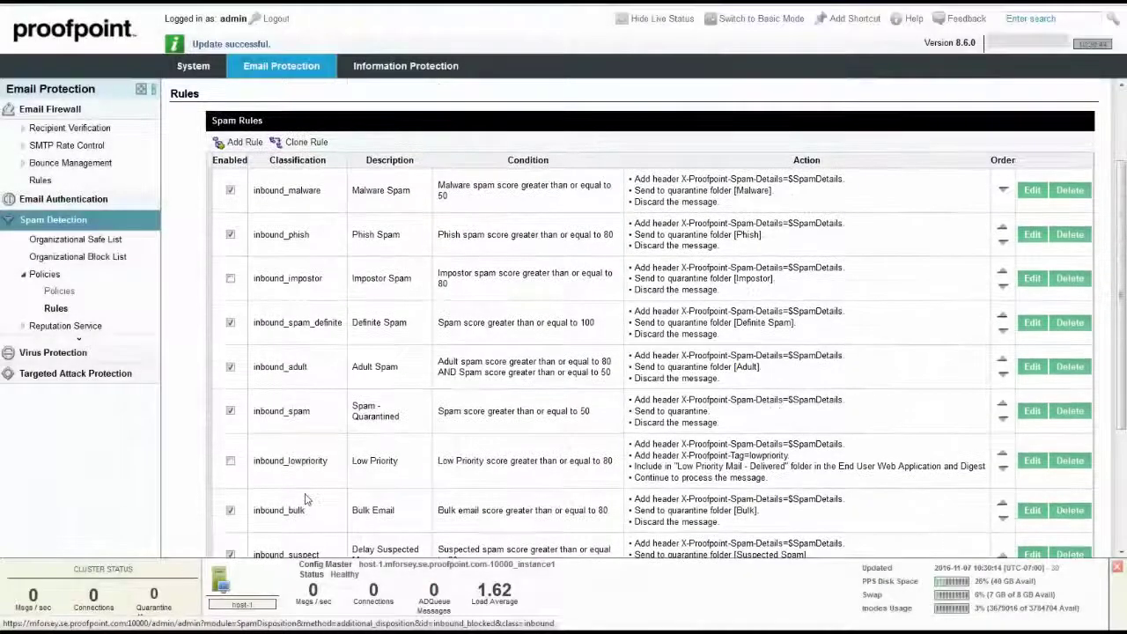
pyautogui.scroll(-1, 307, 500)
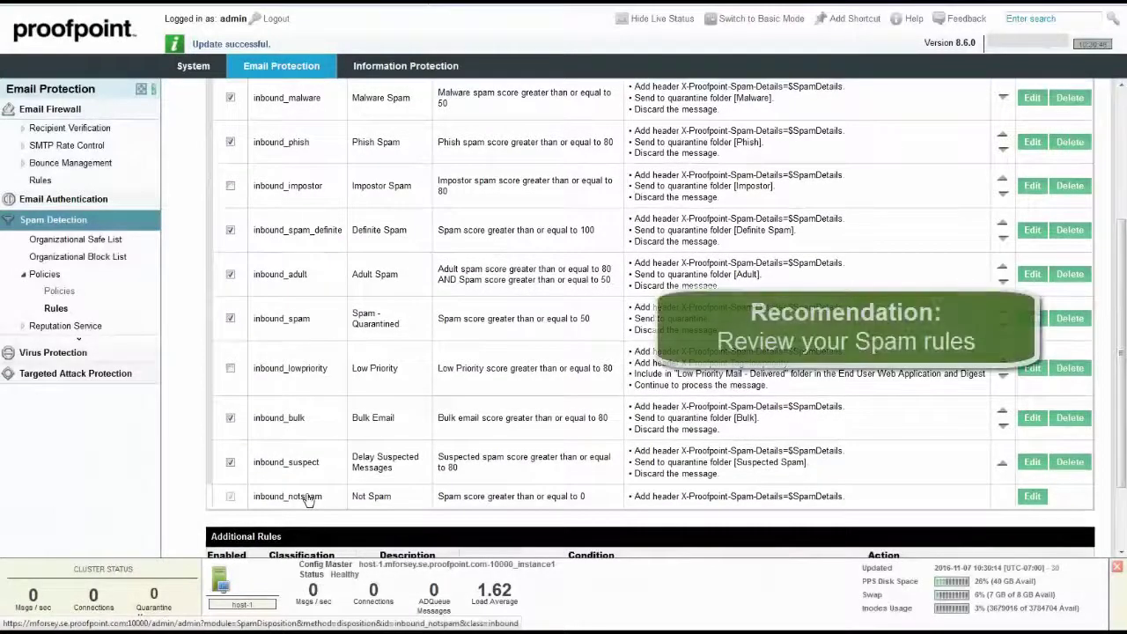
pyautogui.scroll(1, 307, 500)
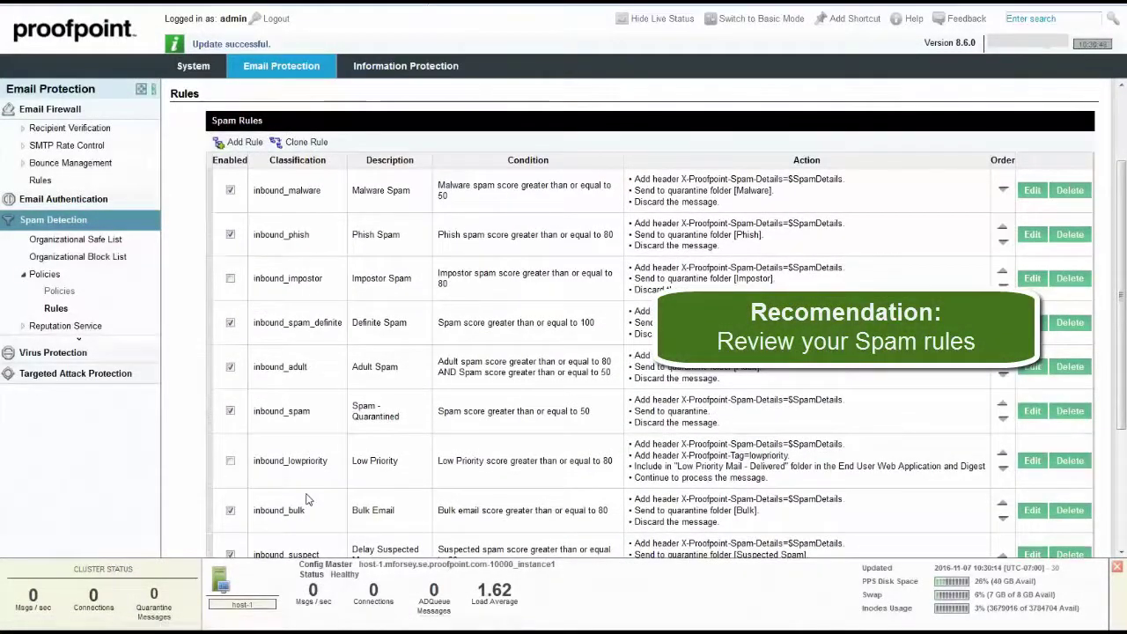
pyautogui.scroll(3, 307, 500)
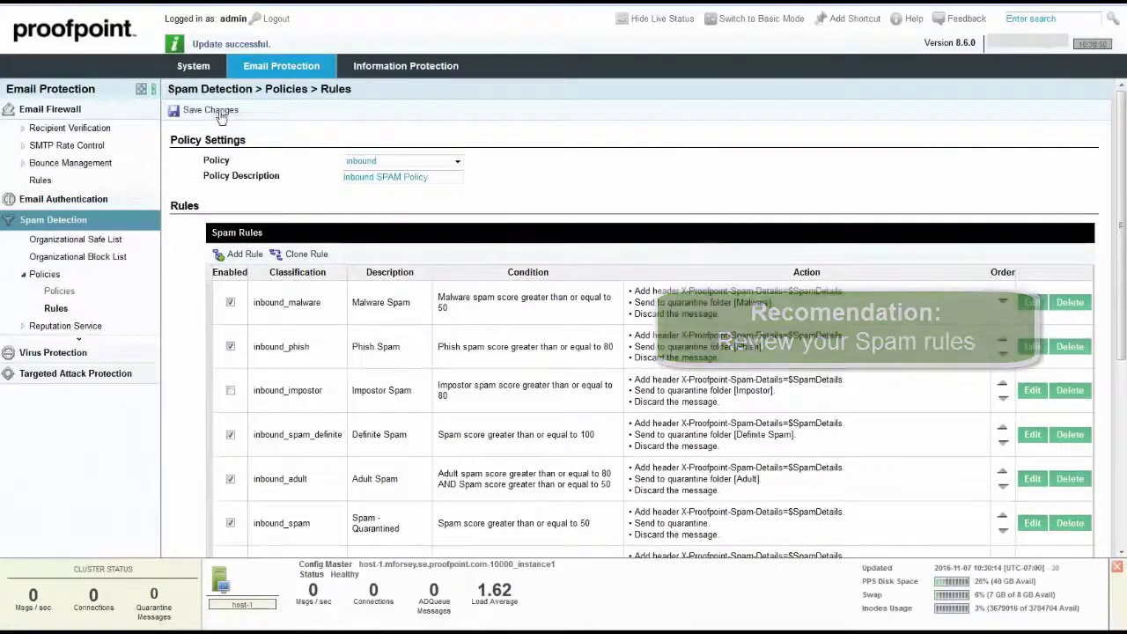
# Save the inbound rules, then show User Management's Organization options on the System Summary
pyautogui.click(212, 110)
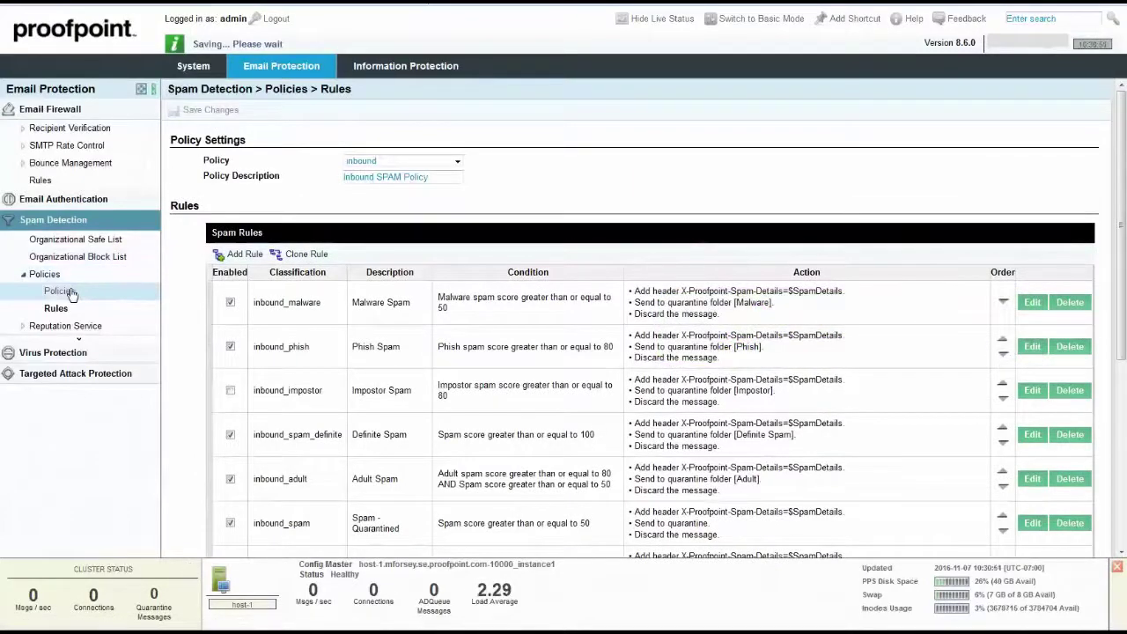
pyautogui.click(194, 67)
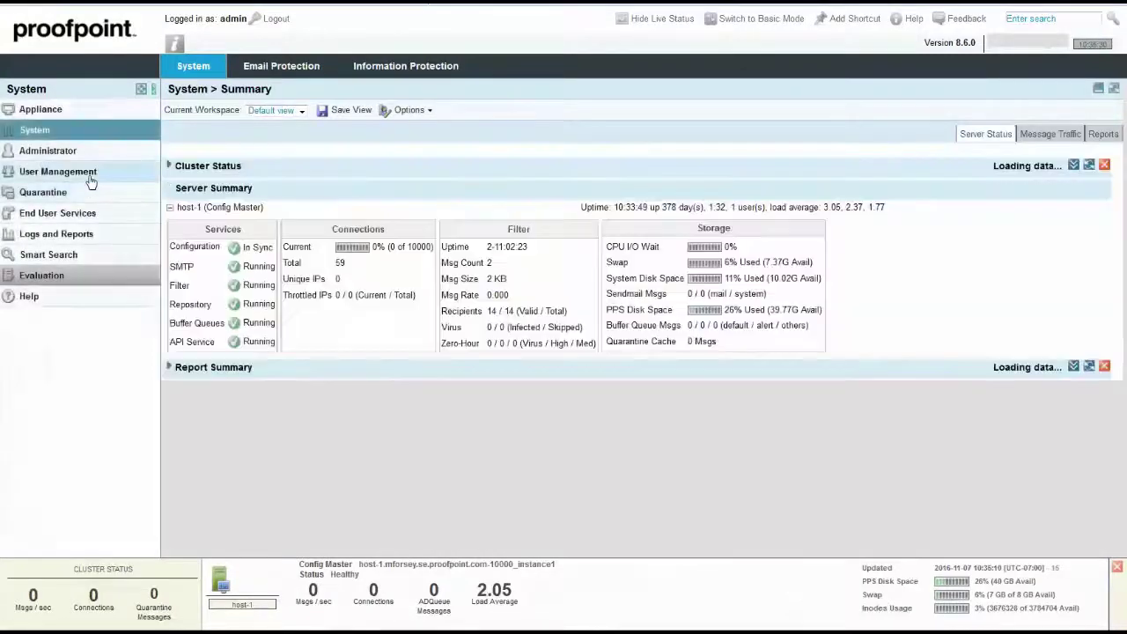
pyautogui.click(58, 171)
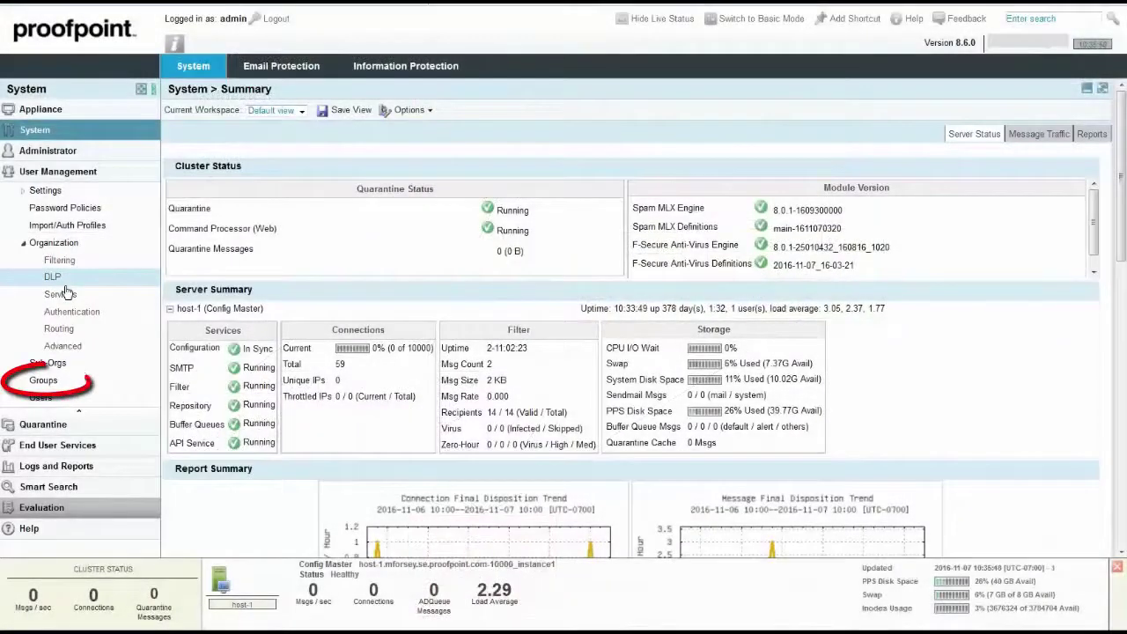
# Add a group named 'acme_inbound_spam_policy' and make it a domain group
pyautogui.click(44, 380)
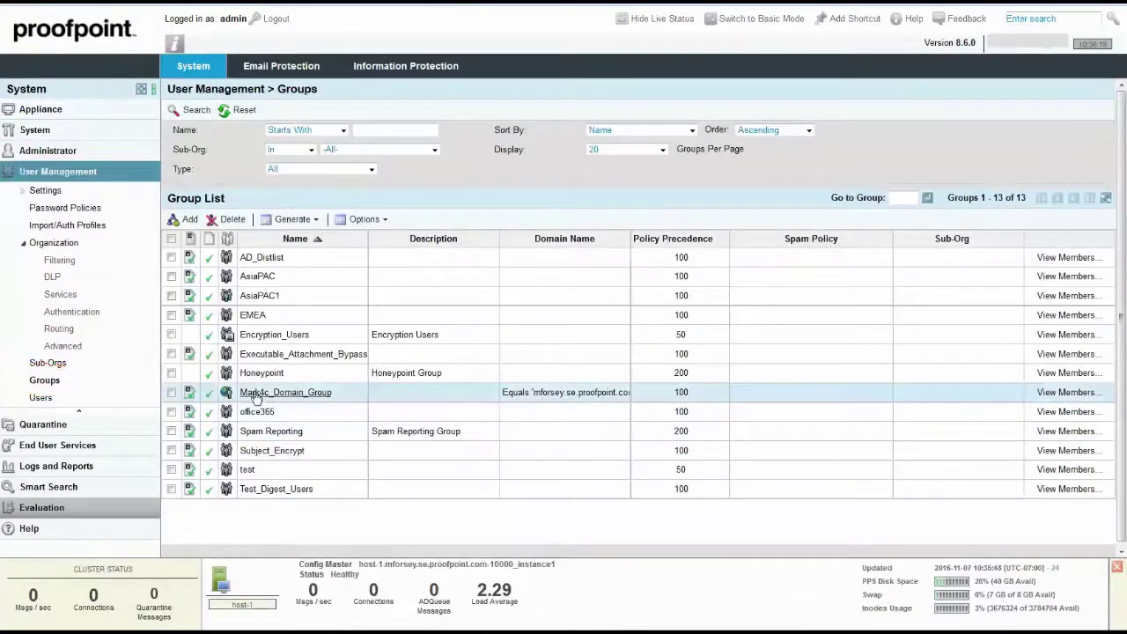
pyautogui.click(356, 219)
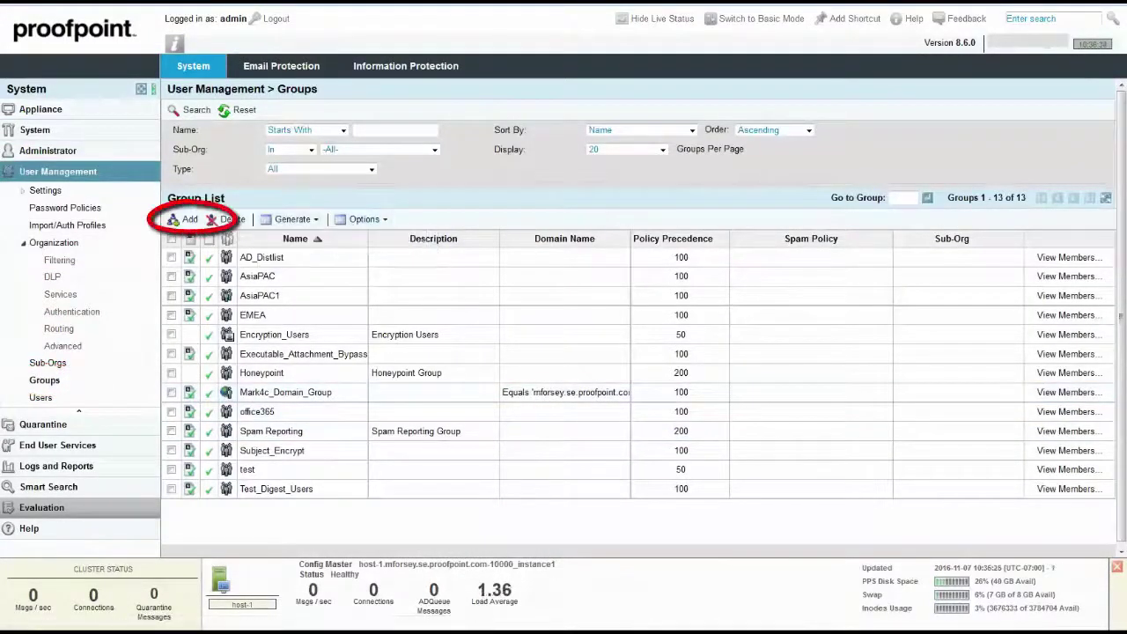
pyautogui.click(185, 219)
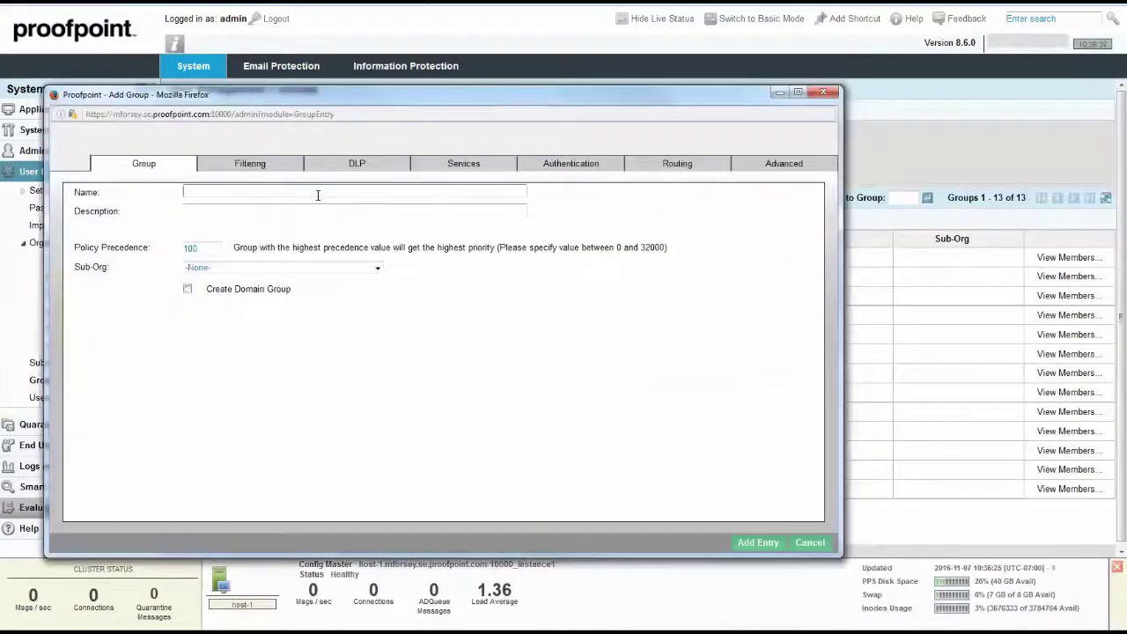
pyautogui.write('ac')
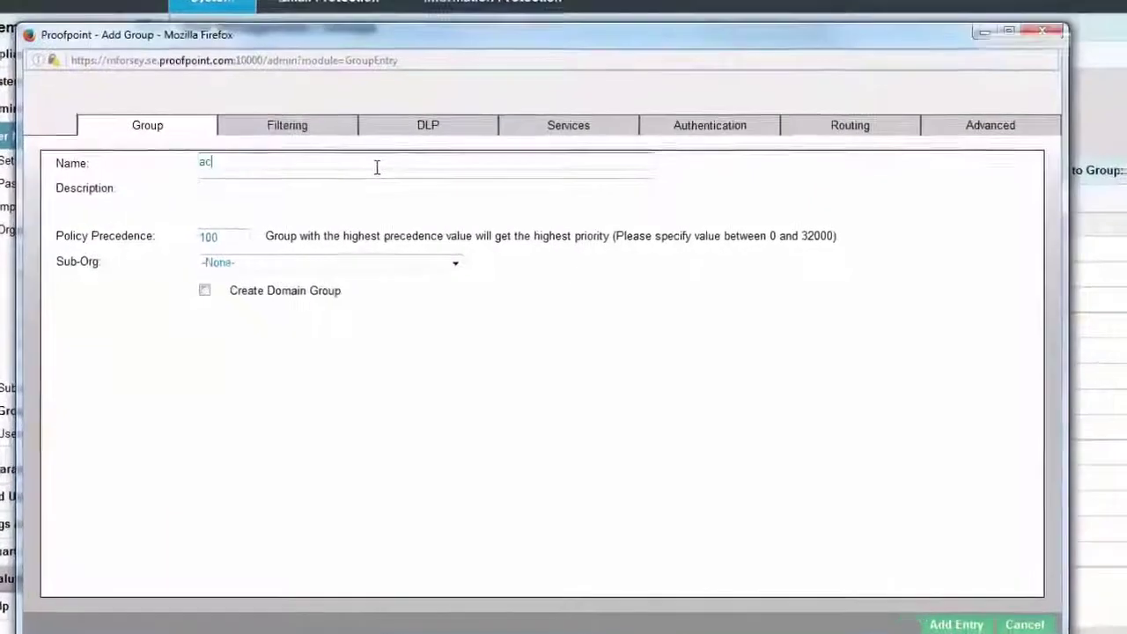
pyautogui.write('me')
pyautogui.write('_inbou')
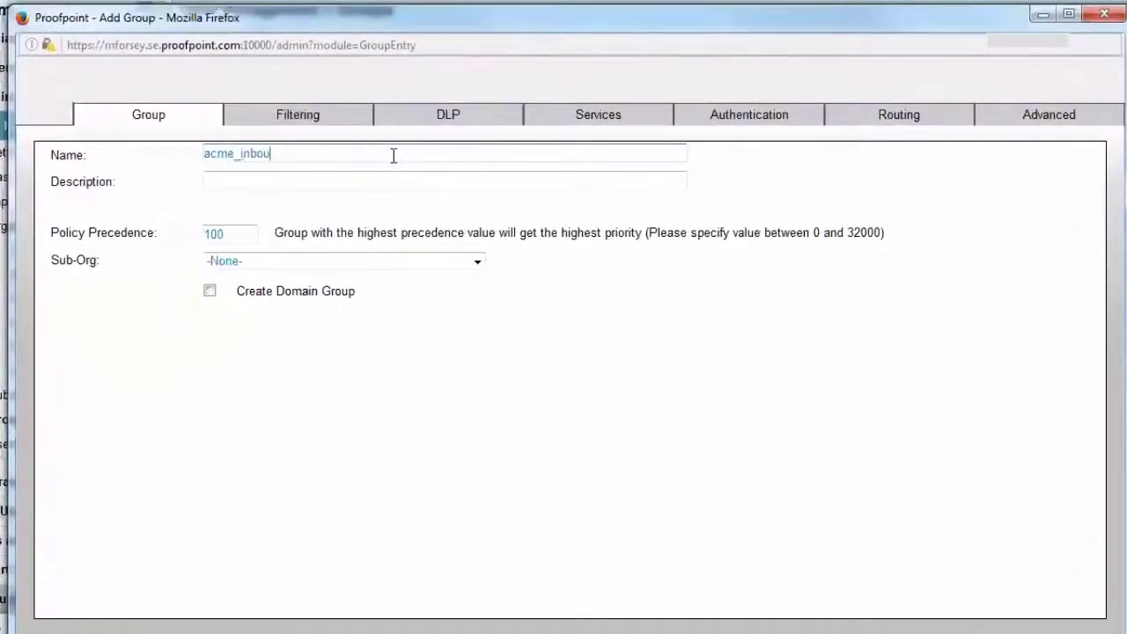
pyautogui.write('nd_spam')
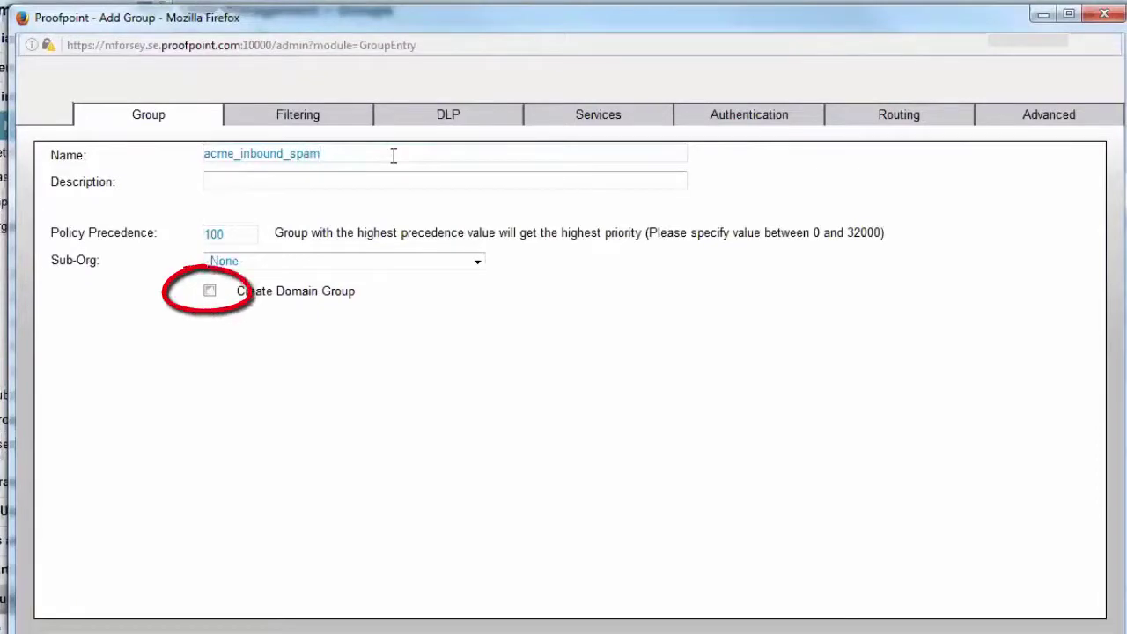
pyautogui.write('_policy')
pyautogui.click(210, 290)
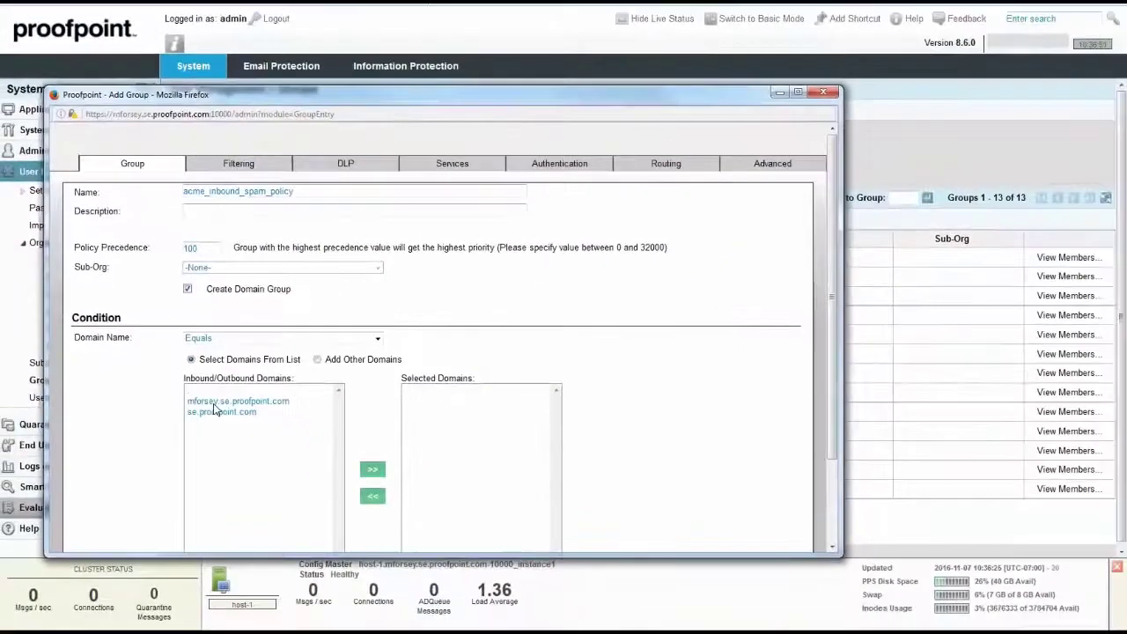
# Add both inbound domains, including se.proofpoint.com, to the group's selected domains
pyautogui.click(249, 438)
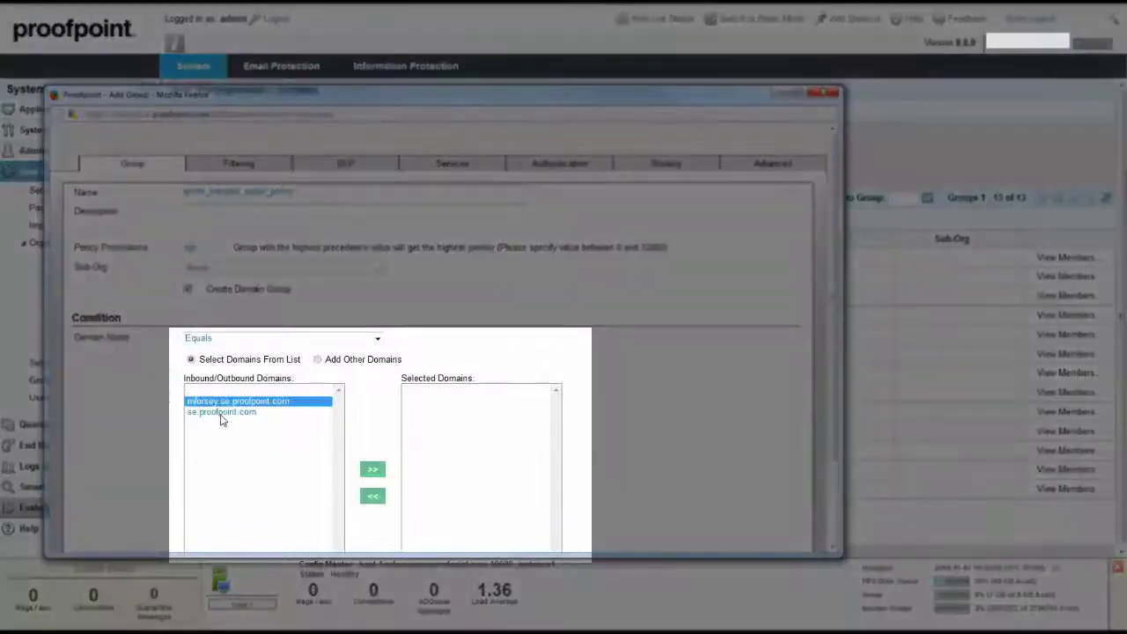
pyautogui.click(220, 414)
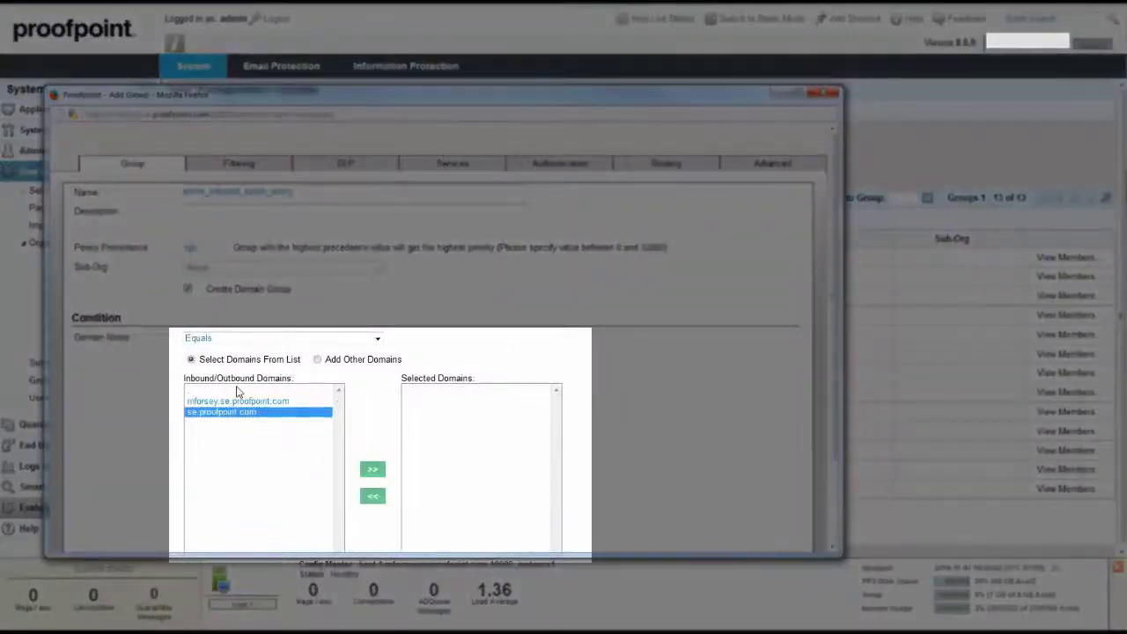
pyautogui.keyDown('shift'); pyautogui.click(236, 392); pyautogui.keyUp('shift')
pyautogui.click(234, 393)
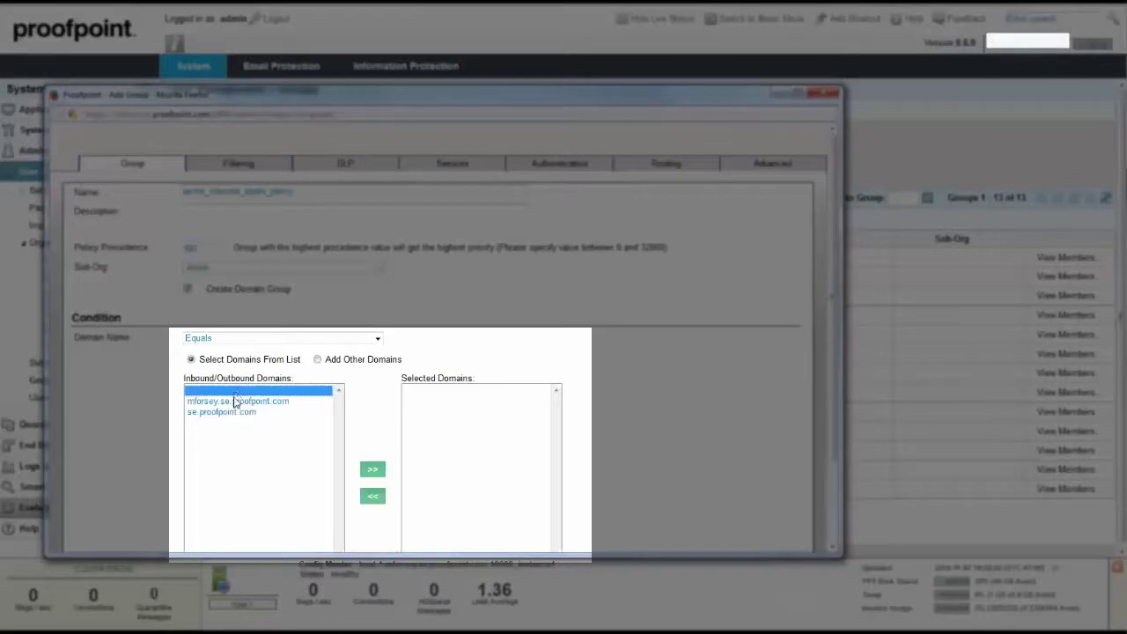
pyautogui.click(234, 400)
pyautogui.keyDown('shift'); pyautogui.click(236, 414); pyautogui.keyUp('shift')
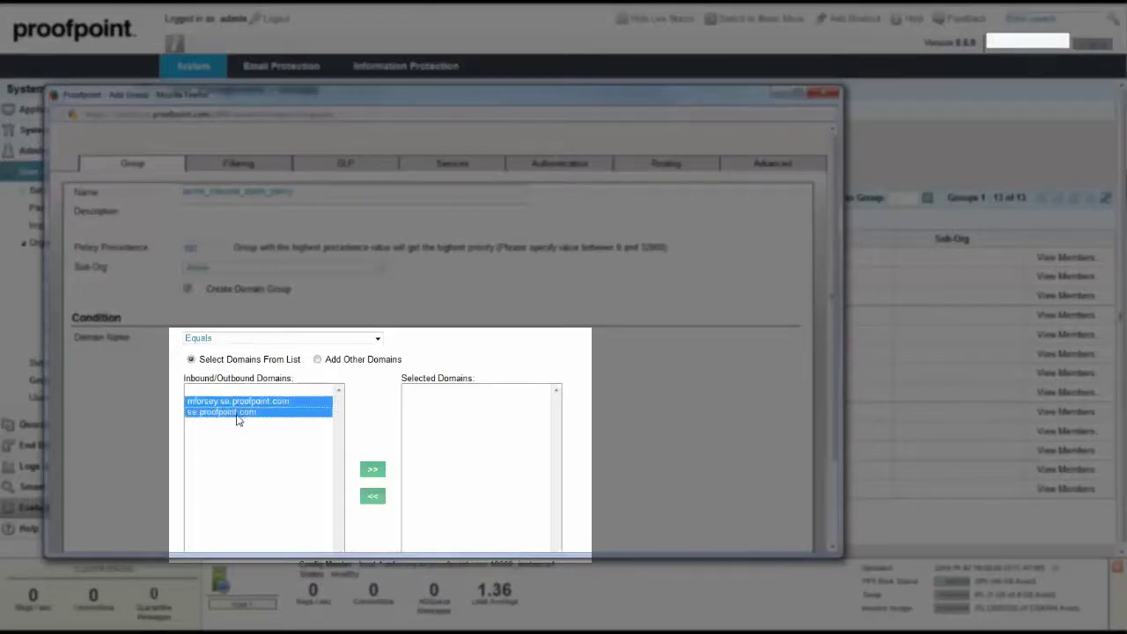
pyautogui.click(372, 469)
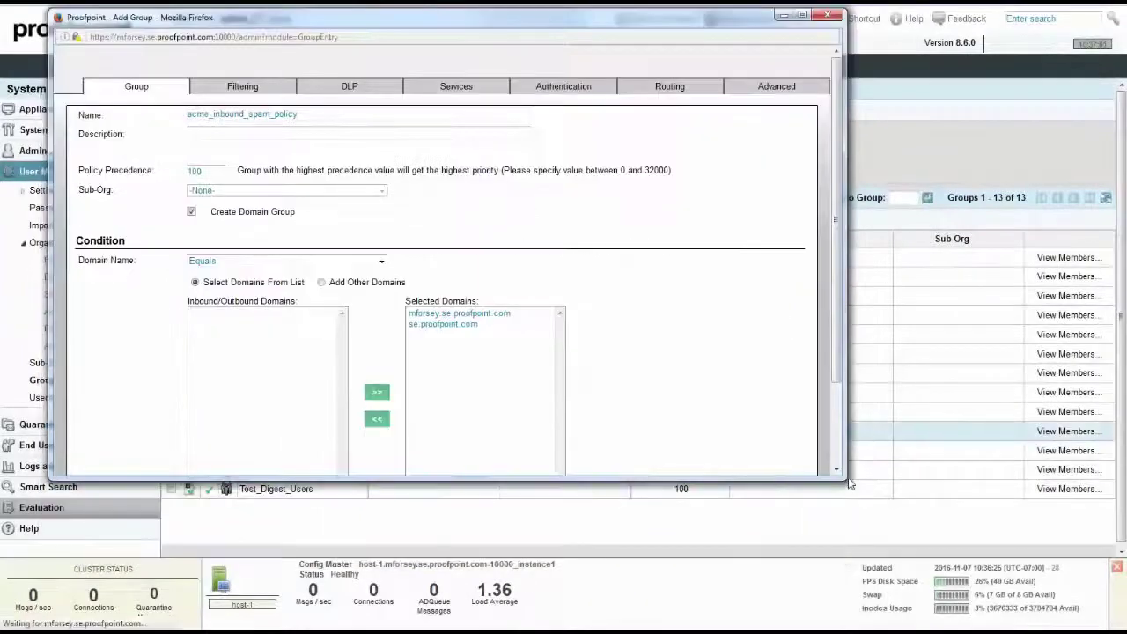
# Choose 'inbound - Inbound SPAM Policy' as the group's Spam Policy on the Filtering tab
pyautogui.click(299, 92)
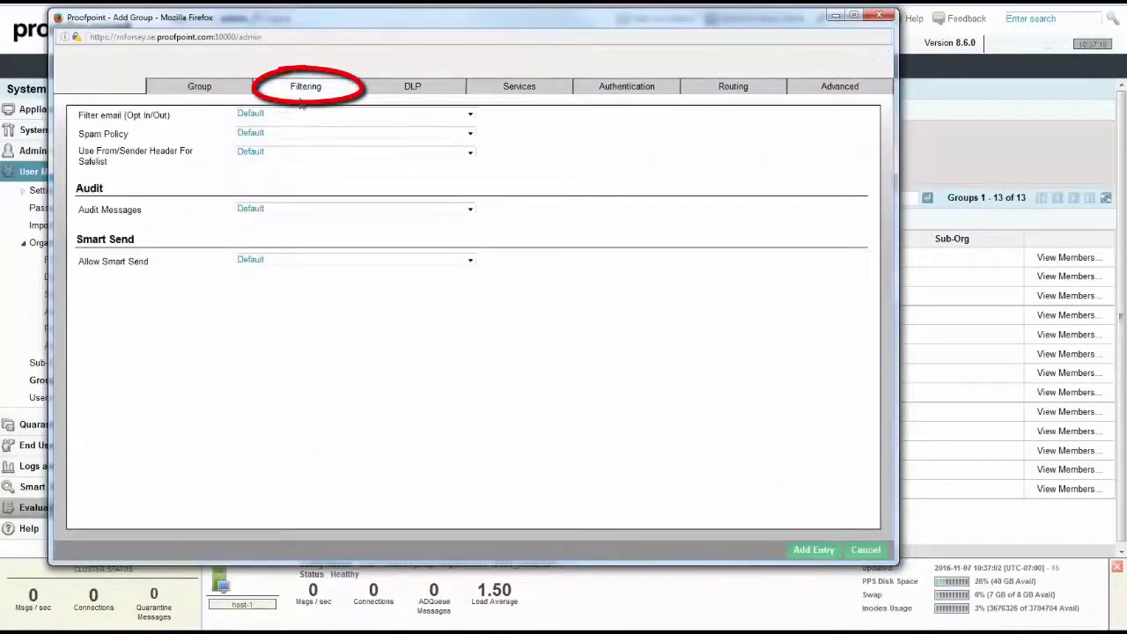
pyautogui.click(335, 134)
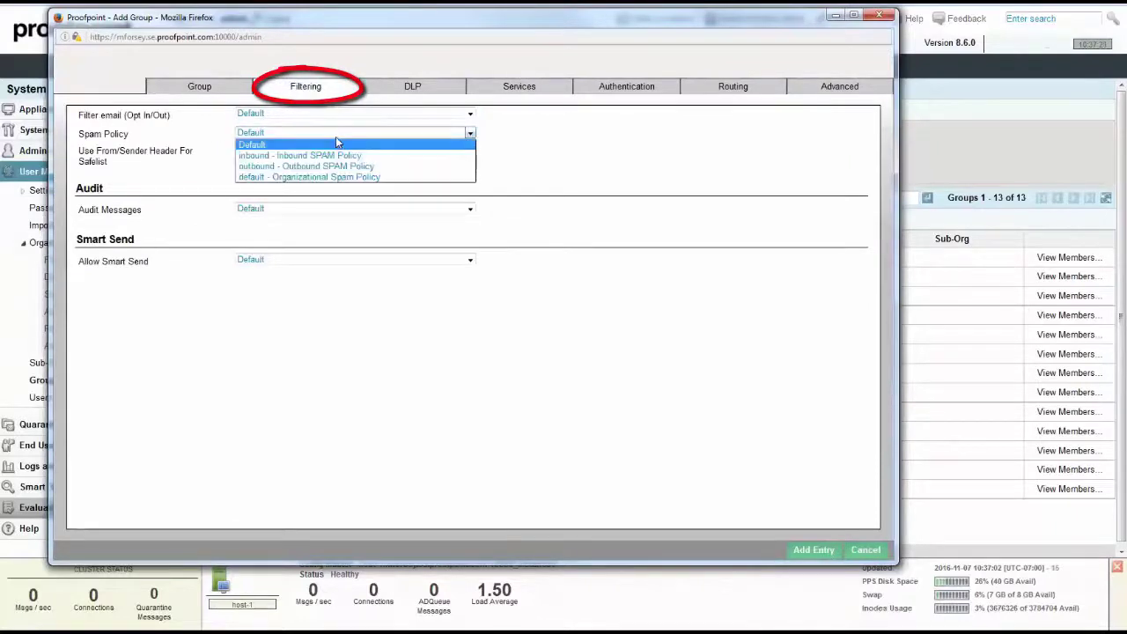
pyautogui.click(319, 154)
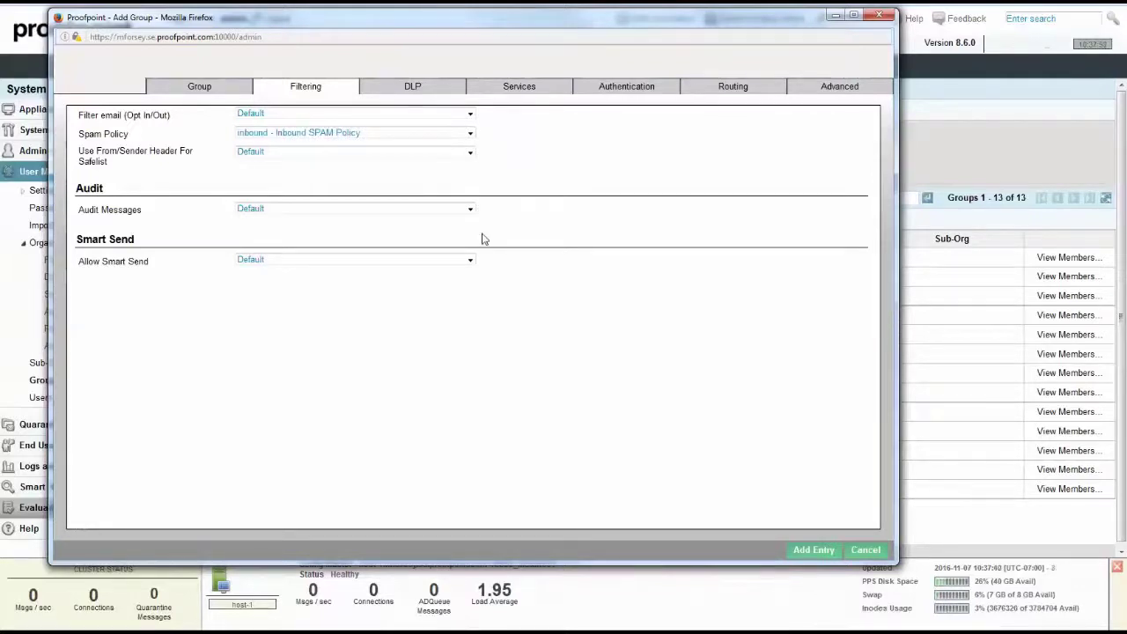
pyautogui.click(214, 88)
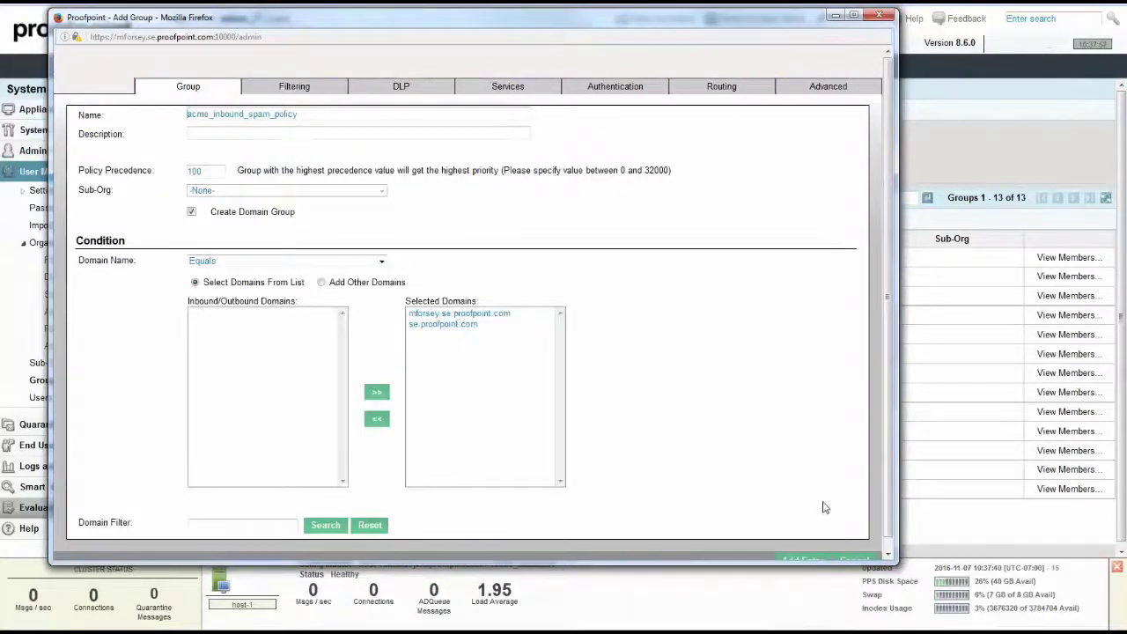
# Save acme_inbound_spam_policy as a new group entry
pyautogui.click(801, 561)
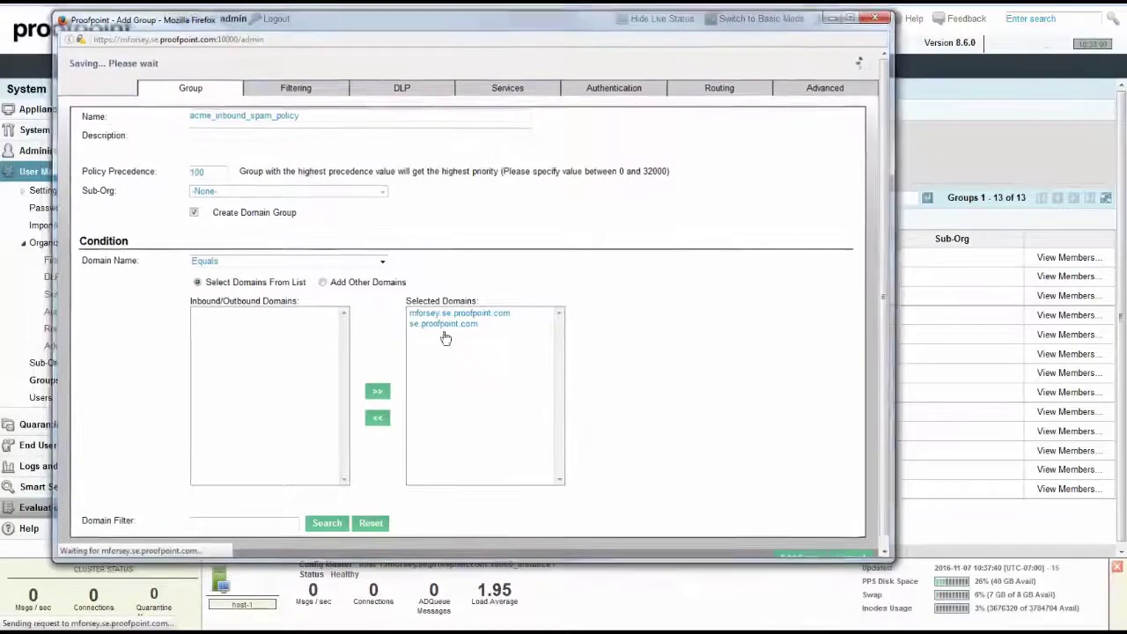